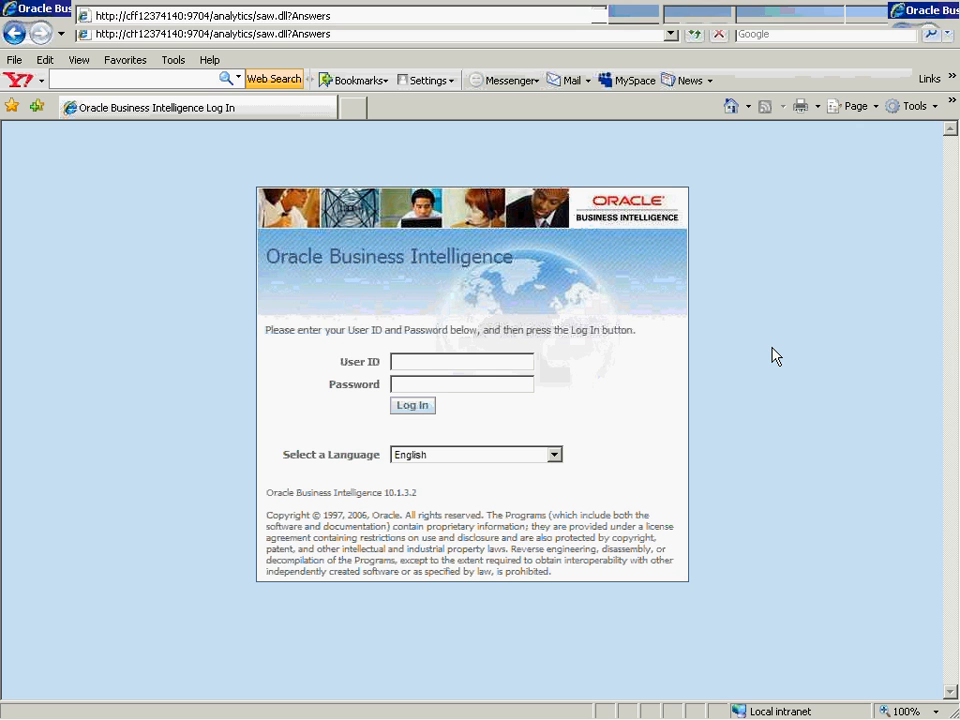
# Log in to Oracle Business Intelligence with the user ID Administrator and the account password.
pyautogui.press('F11')
pyautogui.click(435, 241)
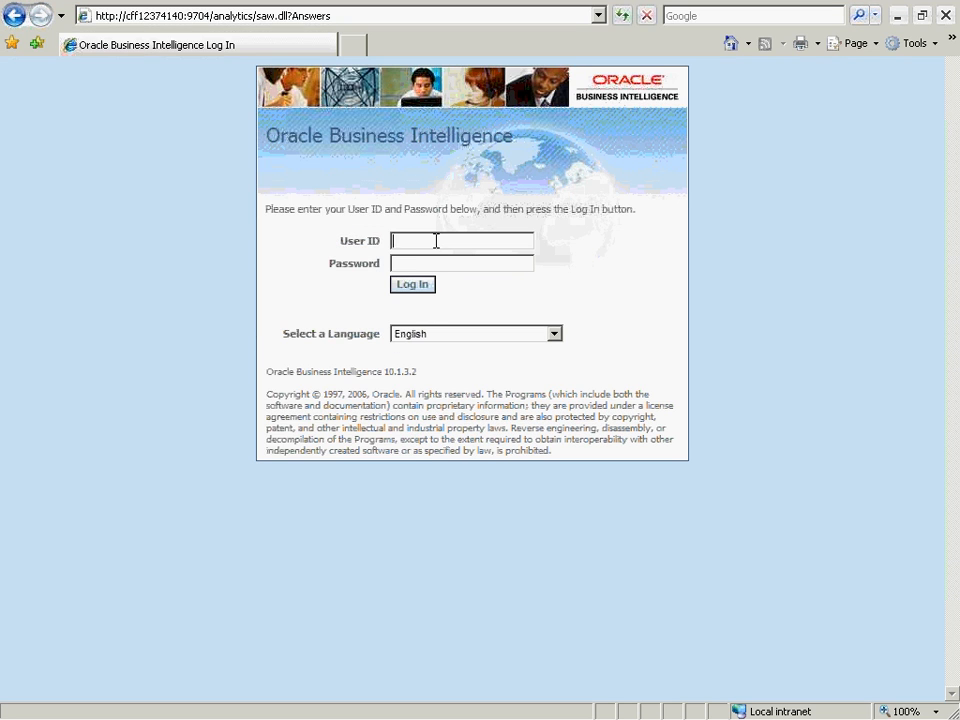
pyautogui.write('Adminis')
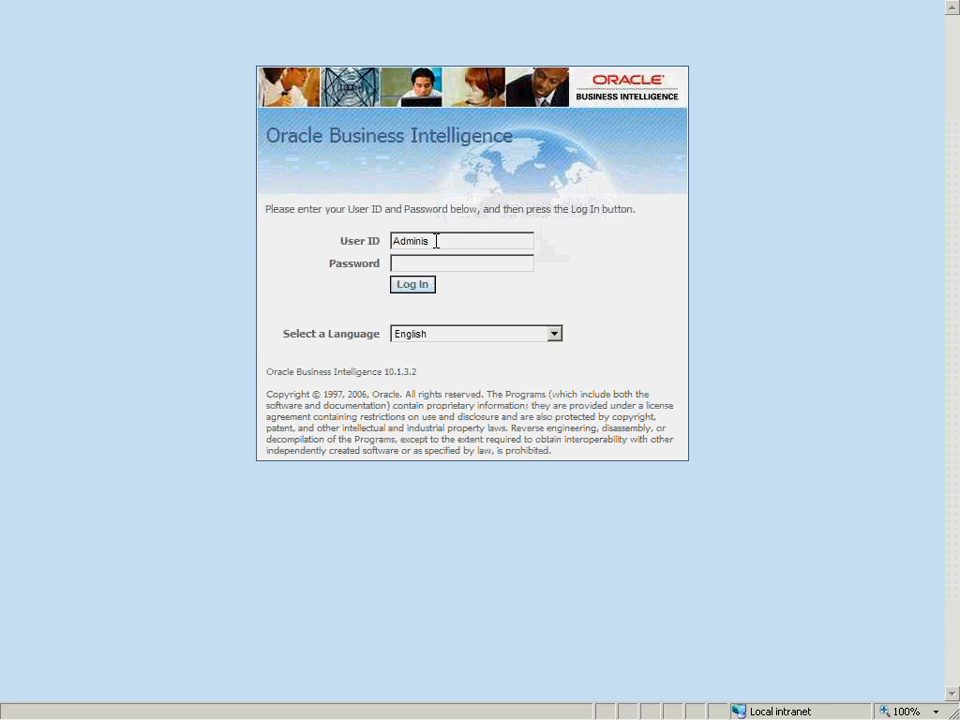
pyautogui.write('trator')
pyautogui.press('Tab')
pyautogui.write('•••••')
pyautogui.press('Tab')
pyautogui.press('Return')
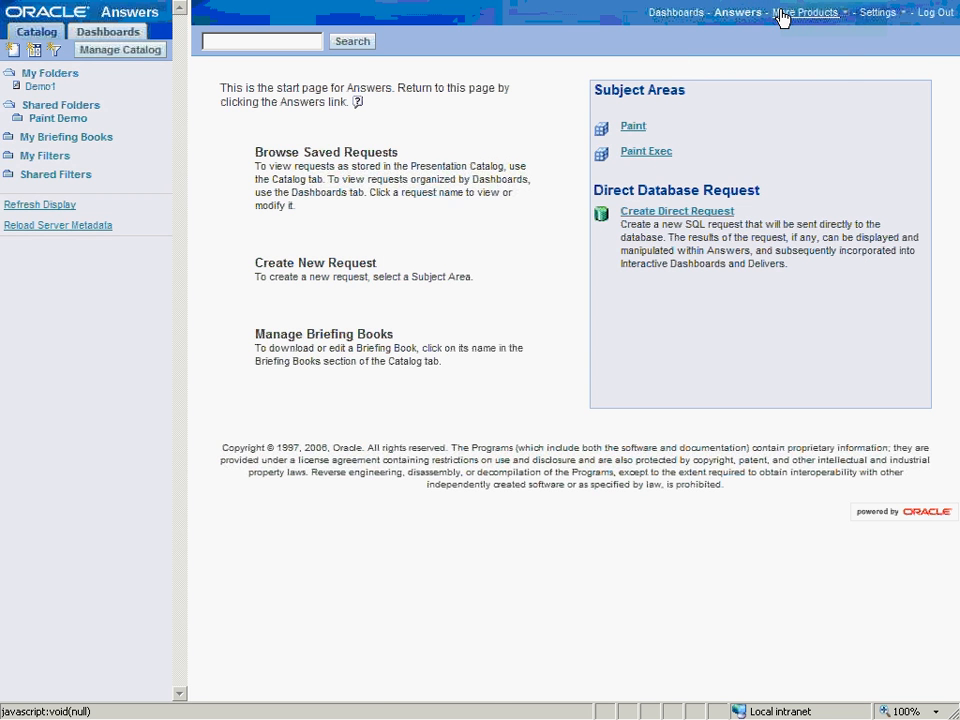
# Go to the Delivers product and open the My Account settings for editing.
pyautogui.click(782, 17)
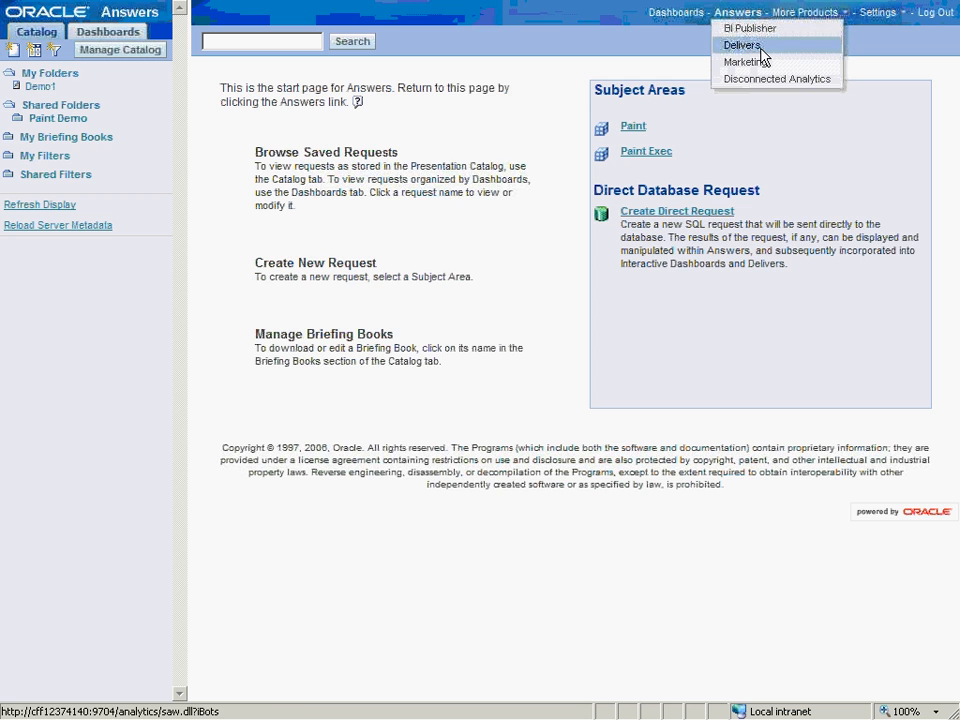
pyautogui.click(760, 47)
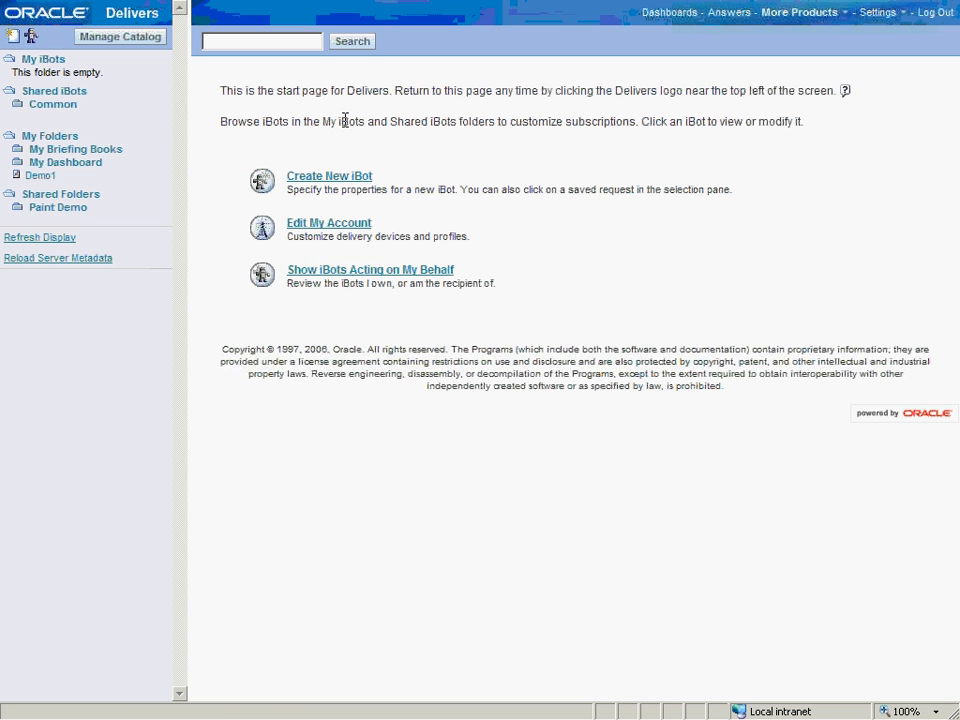
pyautogui.click(319, 226)
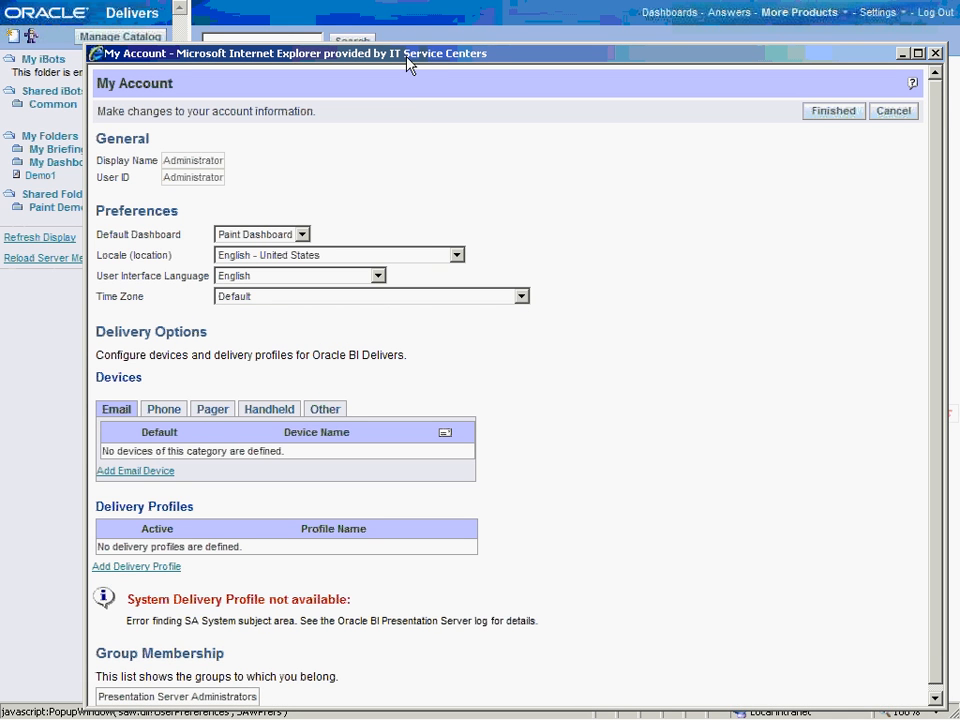
pyautogui.moveTo(406, 60); pyautogui.dragTo(400, 37)
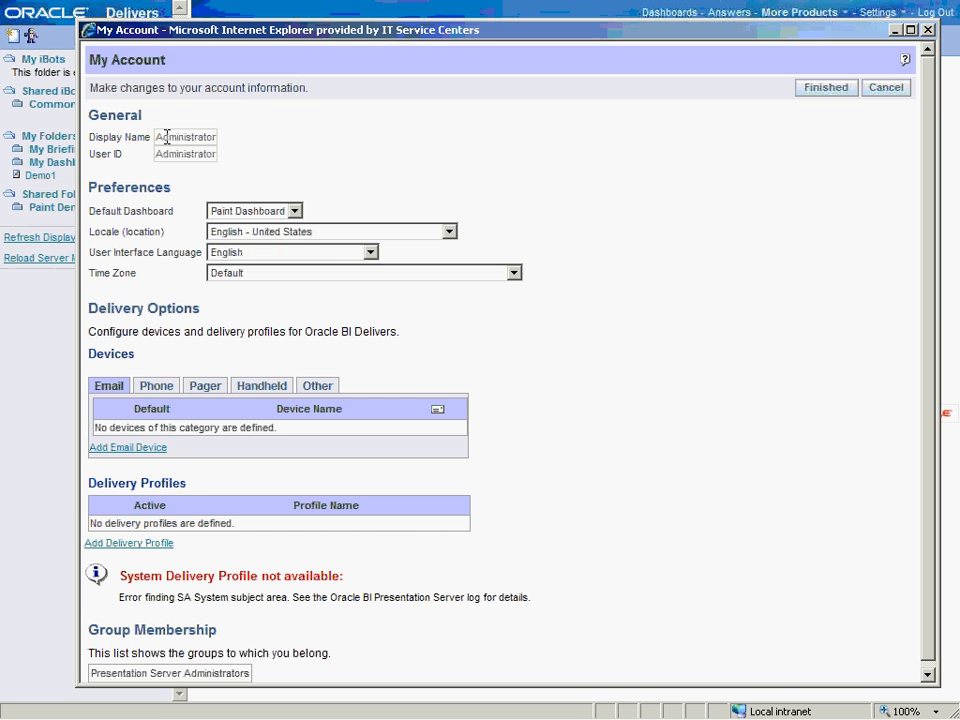
# Examine the available choices for default dashboard, locale, user interface language and time zone in the account preferences.
pyautogui.click(263, 220)
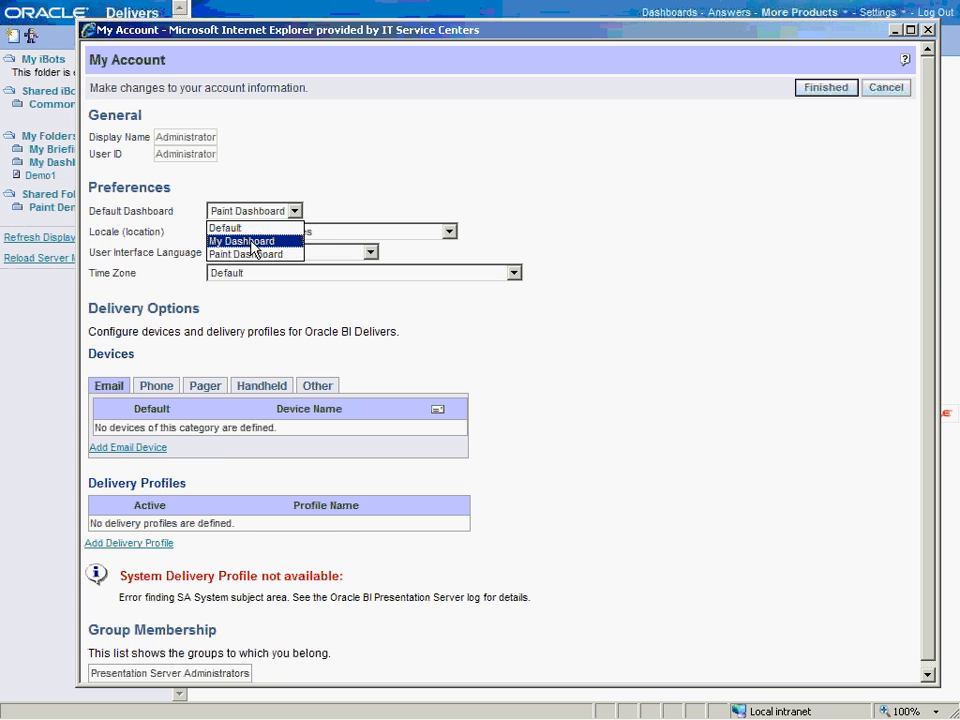
pyautogui.click(417, 129)
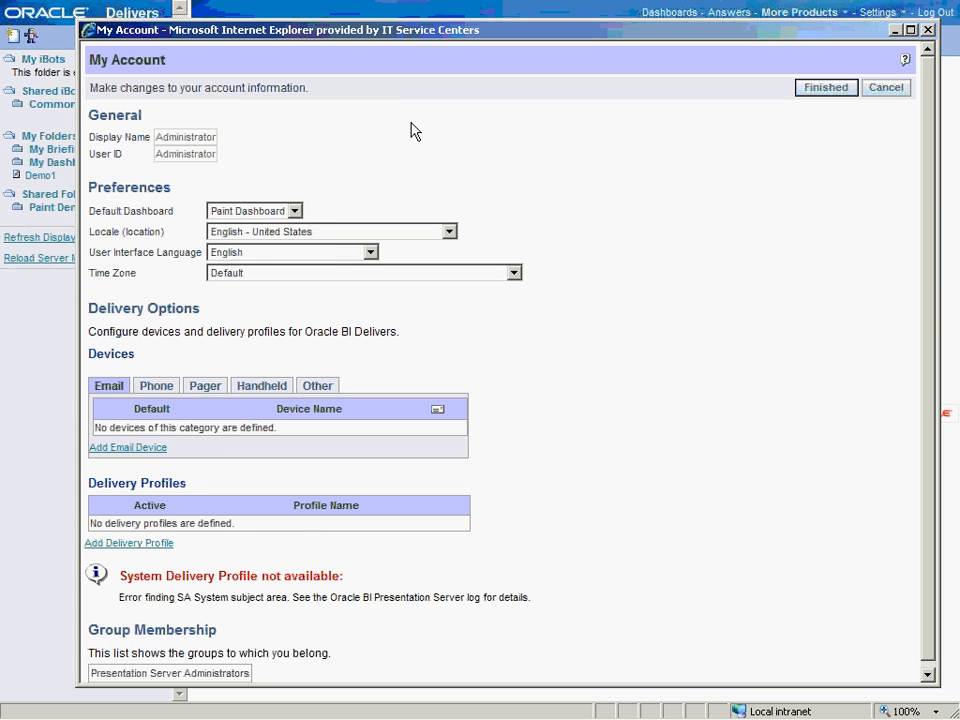
pyautogui.click(254, 233)
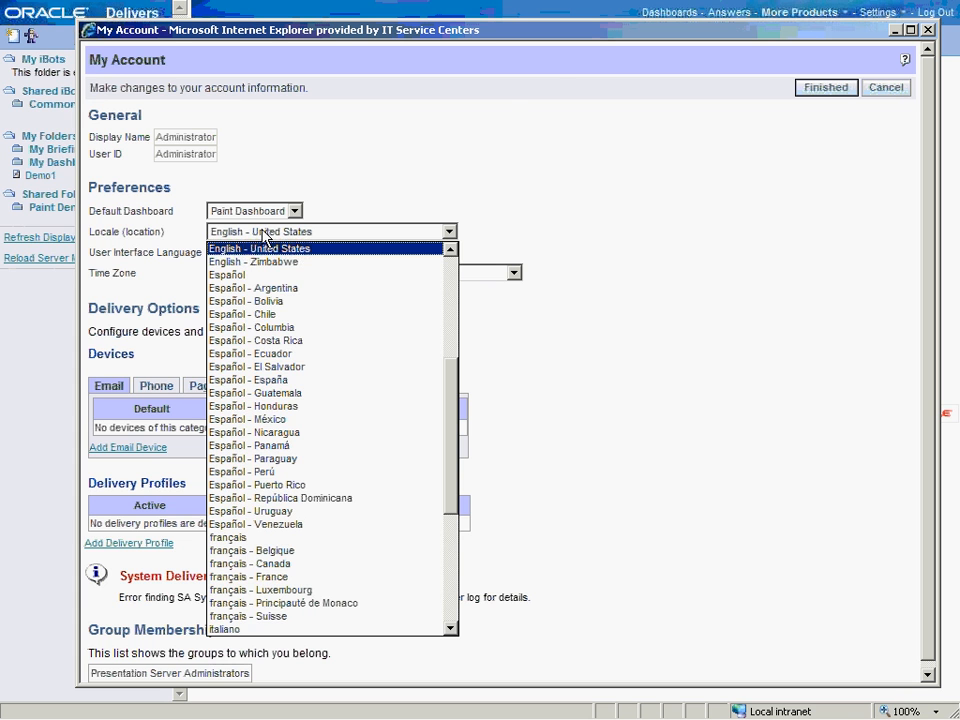
pyautogui.click(263, 232)
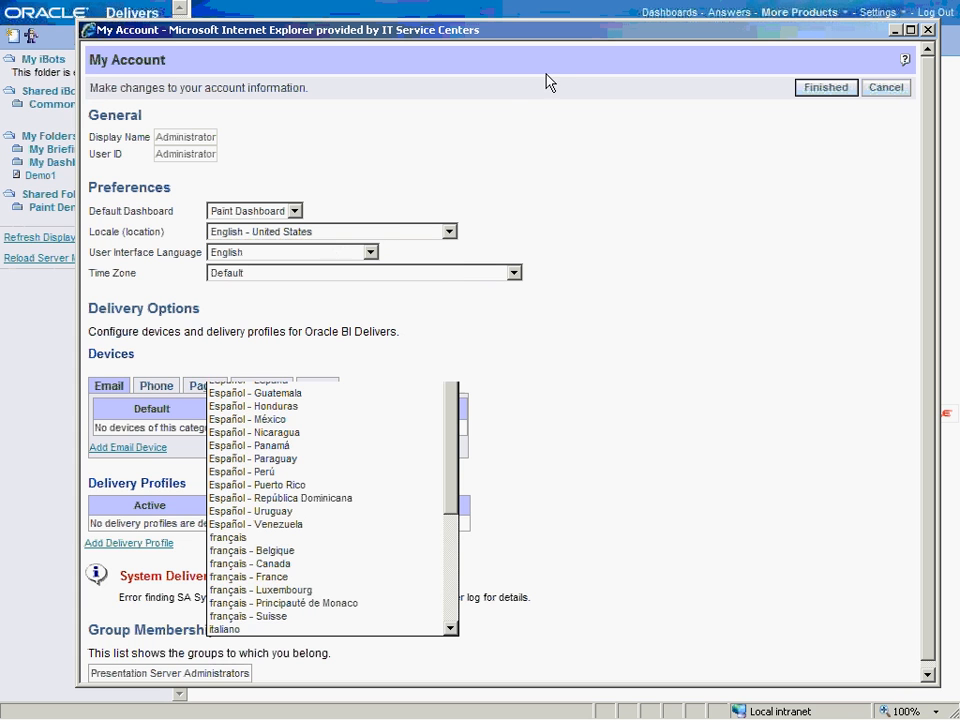
pyautogui.click(372, 231)
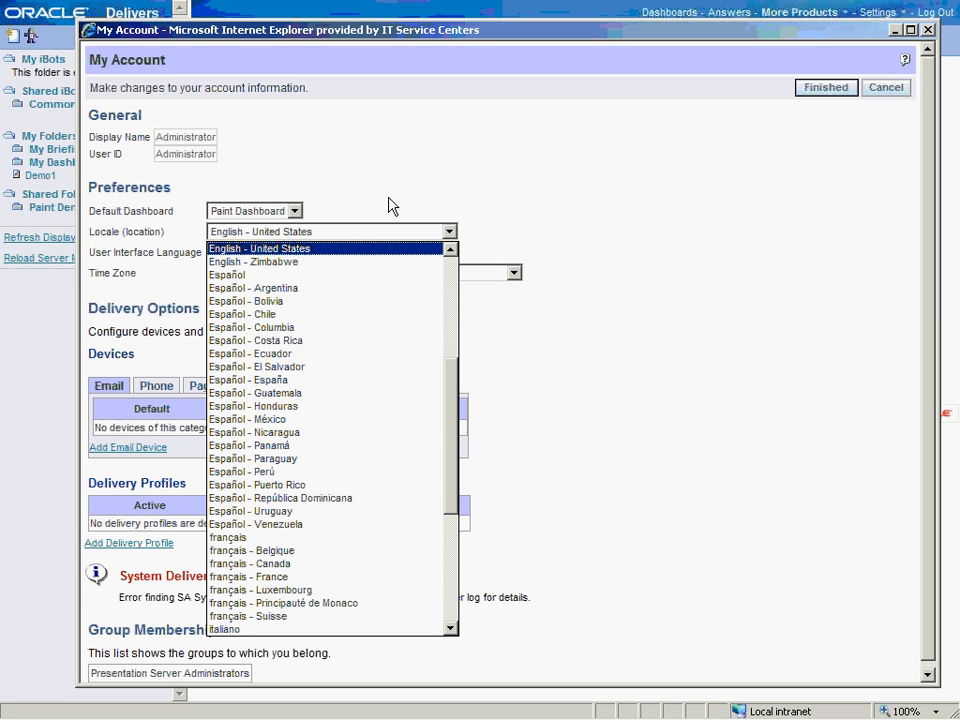
pyautogui.click(390, 205)
pyautogui.click(284, 253)
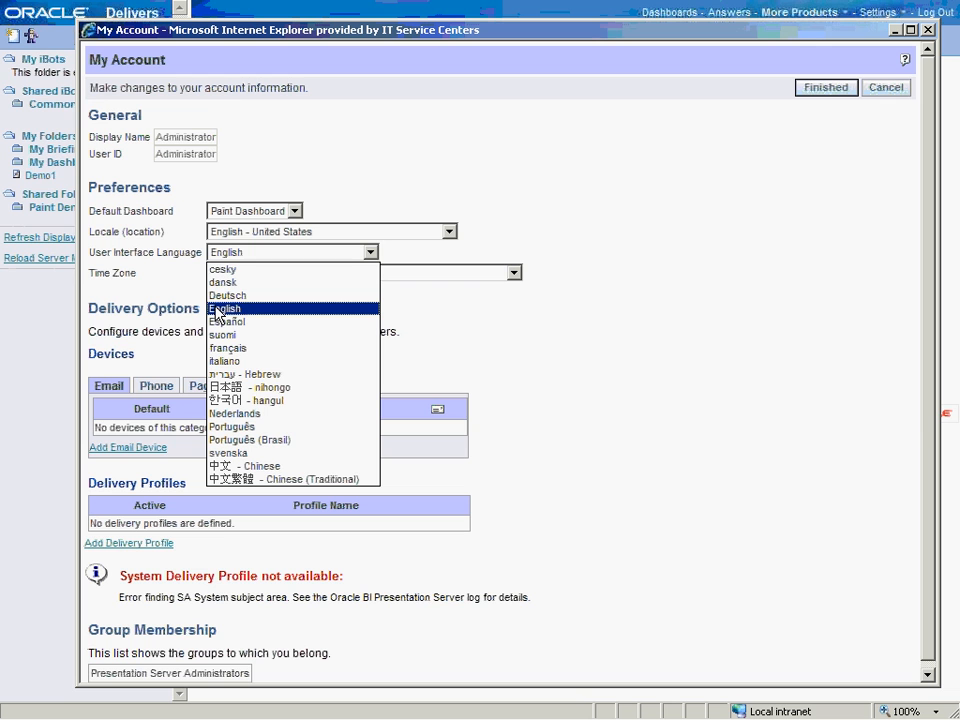
pyautogui.click(426, 156)
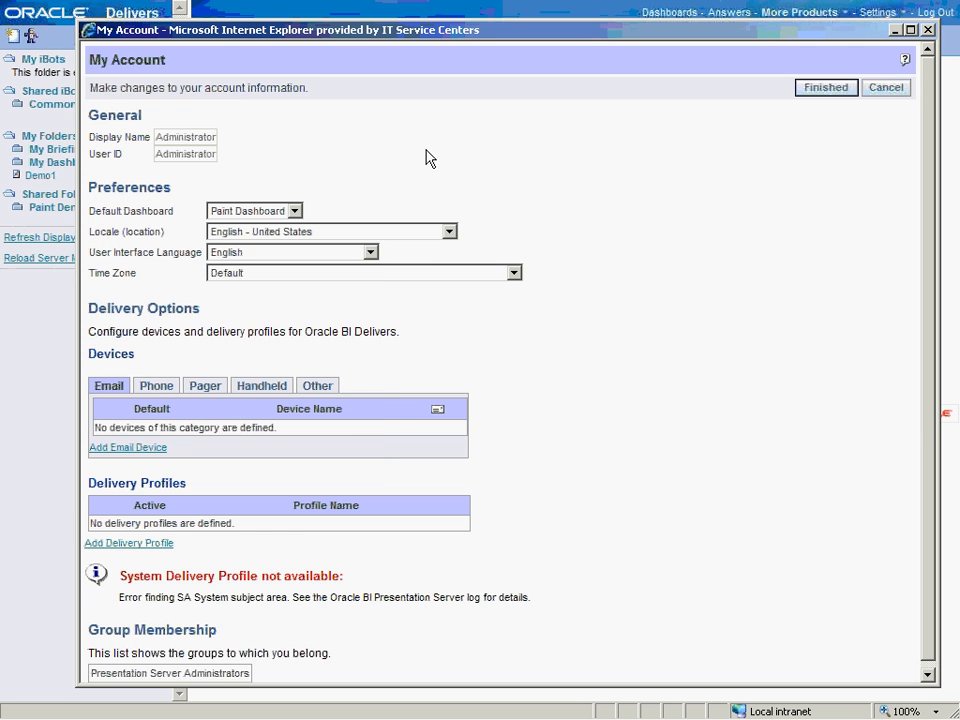
pyautogui.click(301, 274)
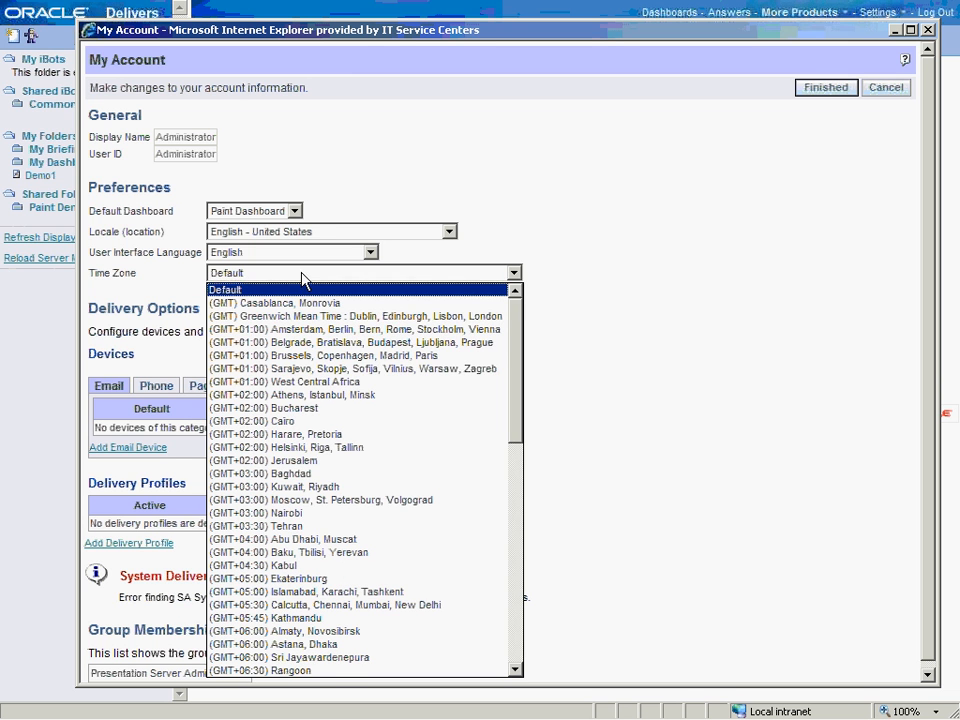
pyautogui.click(681, 205)
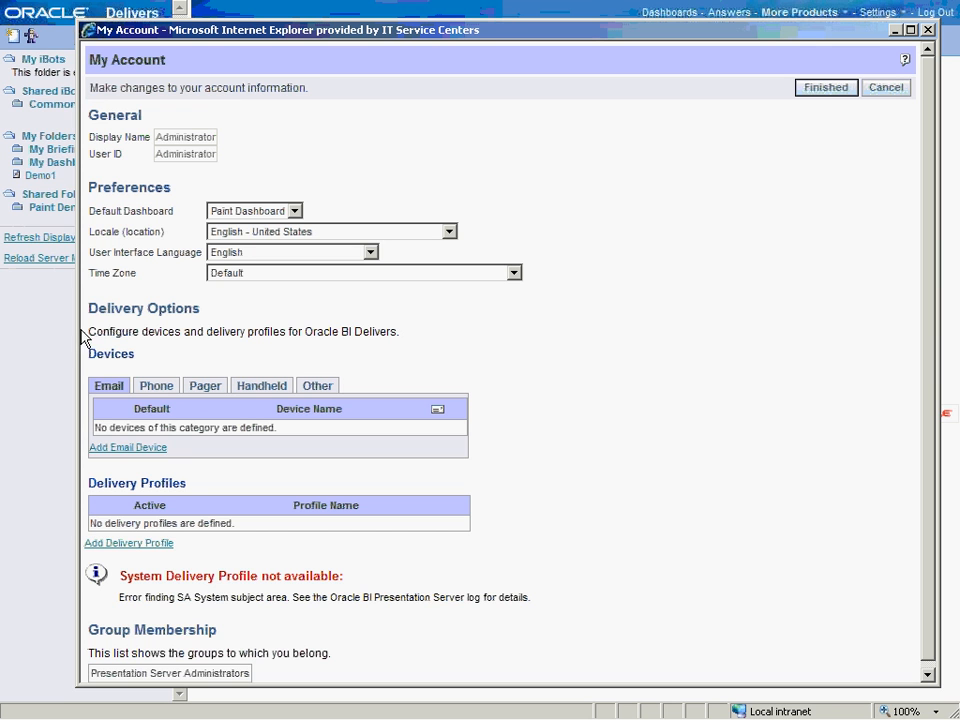
# Inspect the form for adding an email device under the delivery options and leave it without adding one.
pyautogui.moveTo(89, 307); pyautogui.dragTo(155, 366)
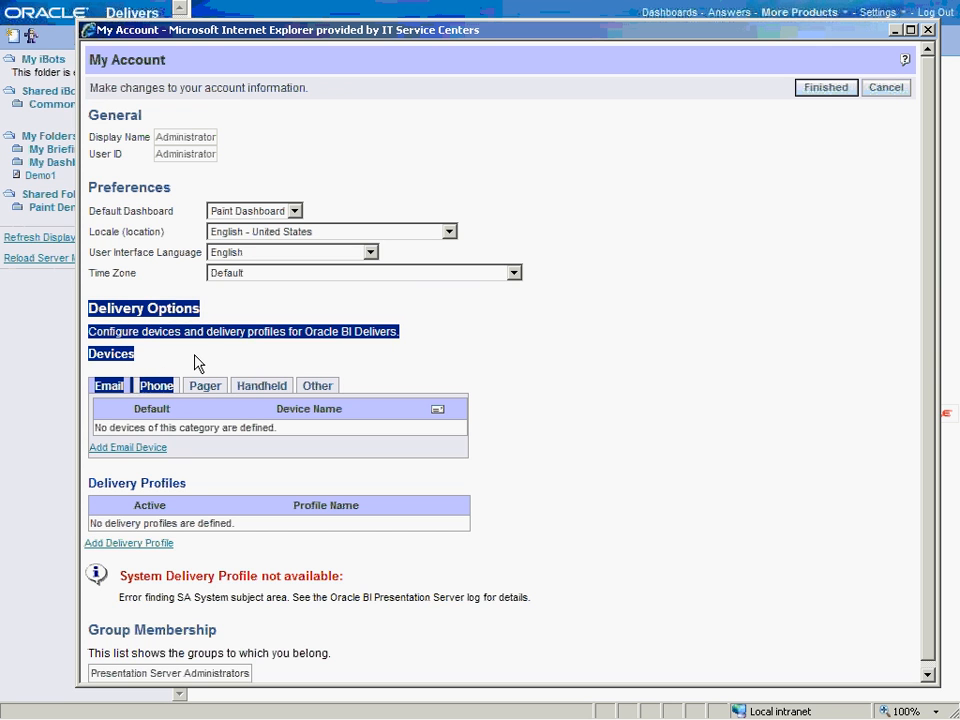
pyautogui.click(195, 364)
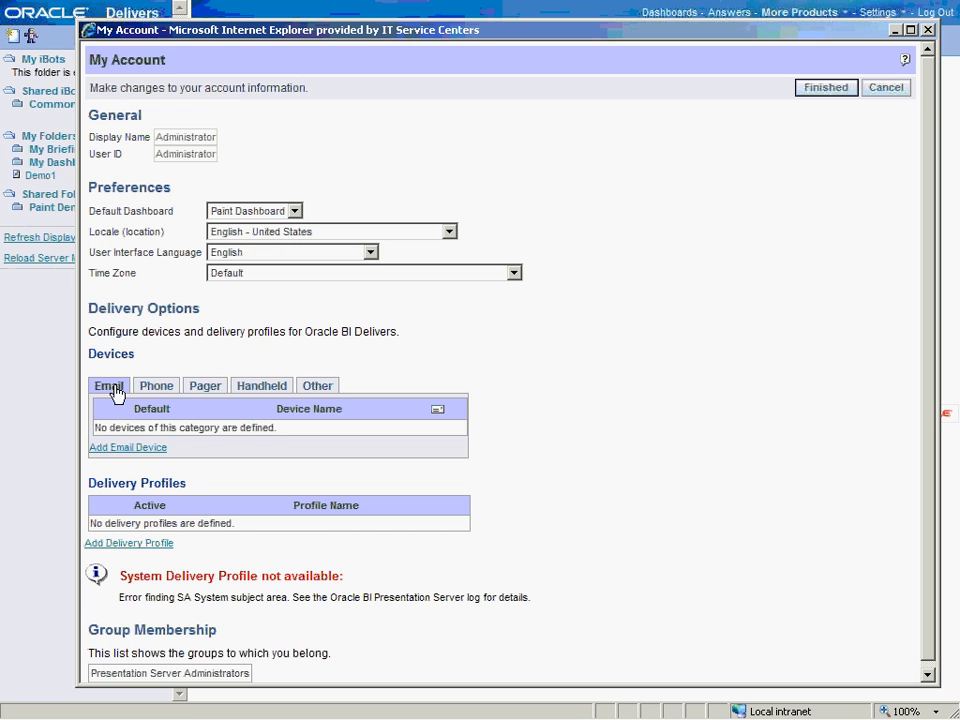
pyautogui.click(152, 448)
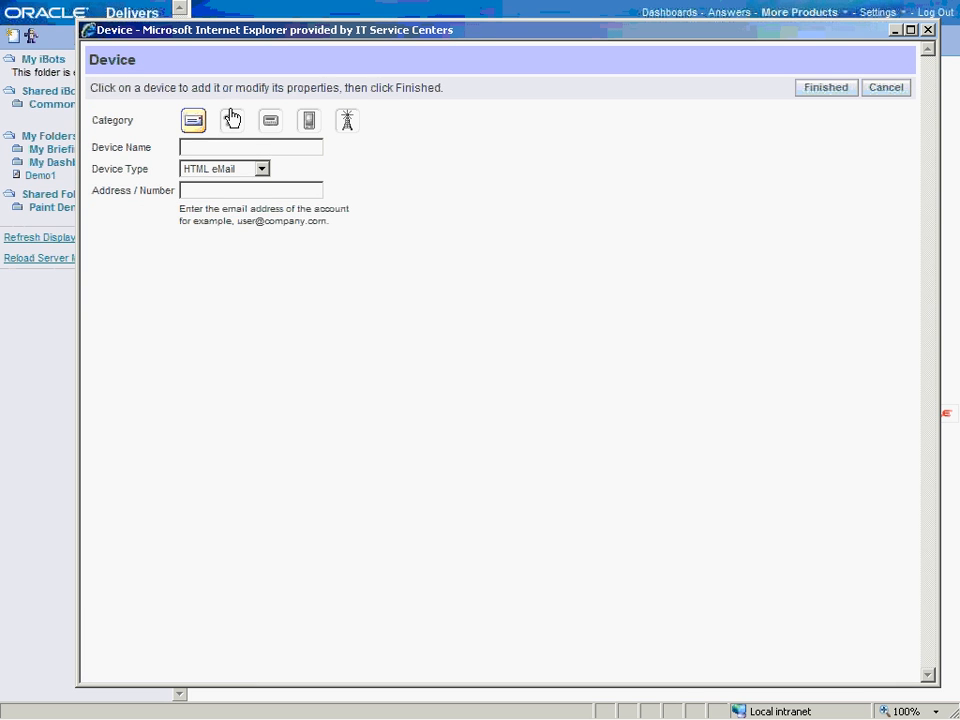
pyautogui.click(192, 146)
pyautogui.click(204, 192)
pyautogui.click(886, 88)
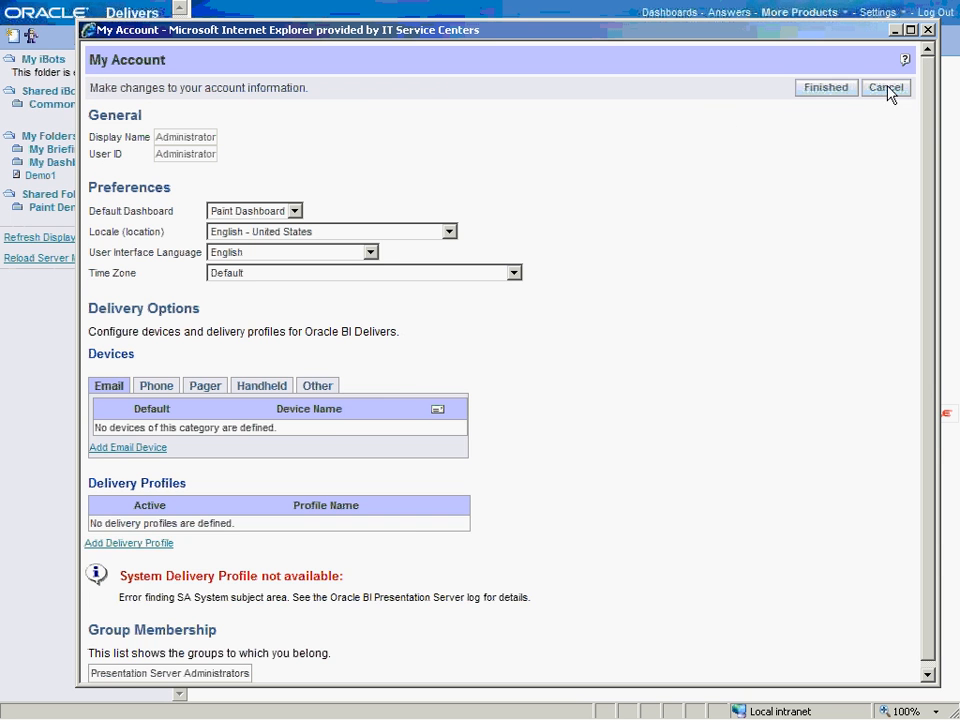
# Look through the Phone, Pager, Handheld, Other and Email device categories in the delivery options.
pyautogui.click(165, 393)
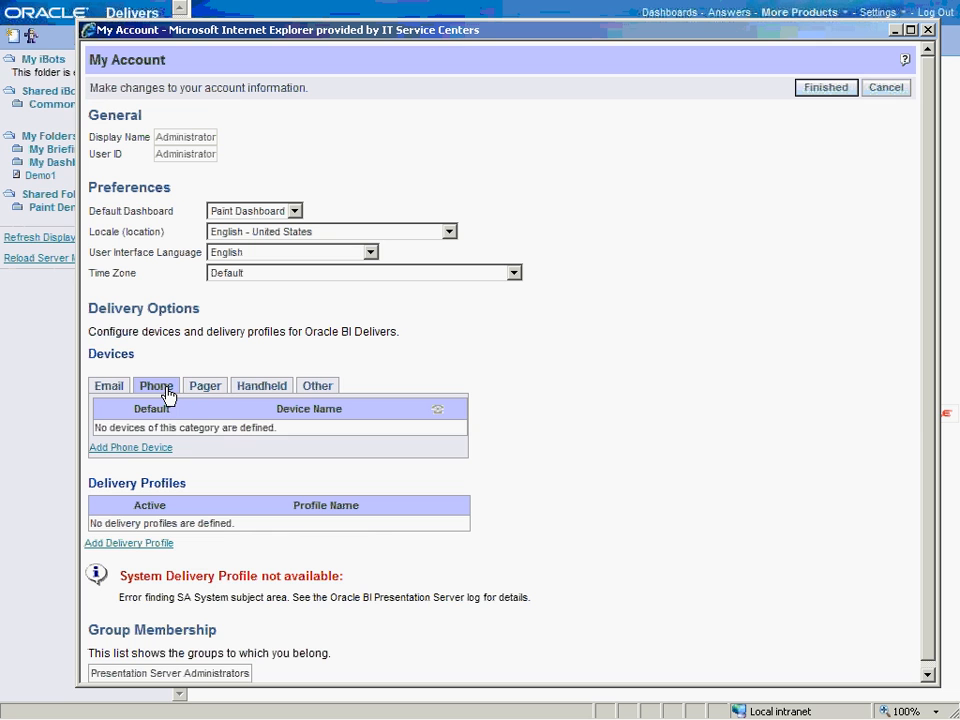
pyautogui.click(212, 391)
pyautogui.click(274, 388)
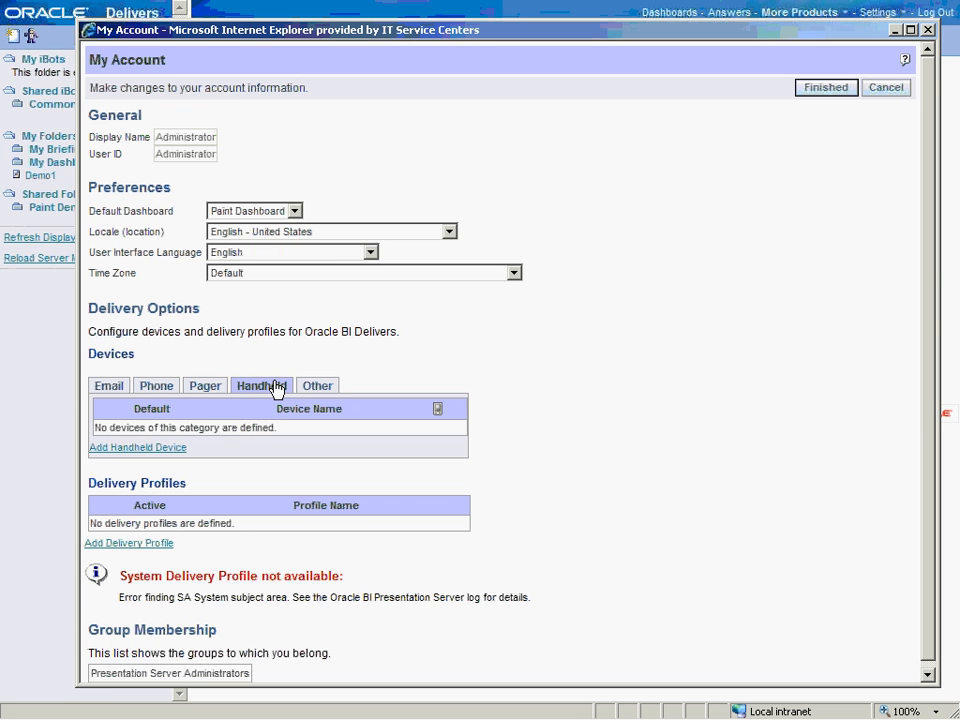
pyautogui.click(320, 388)
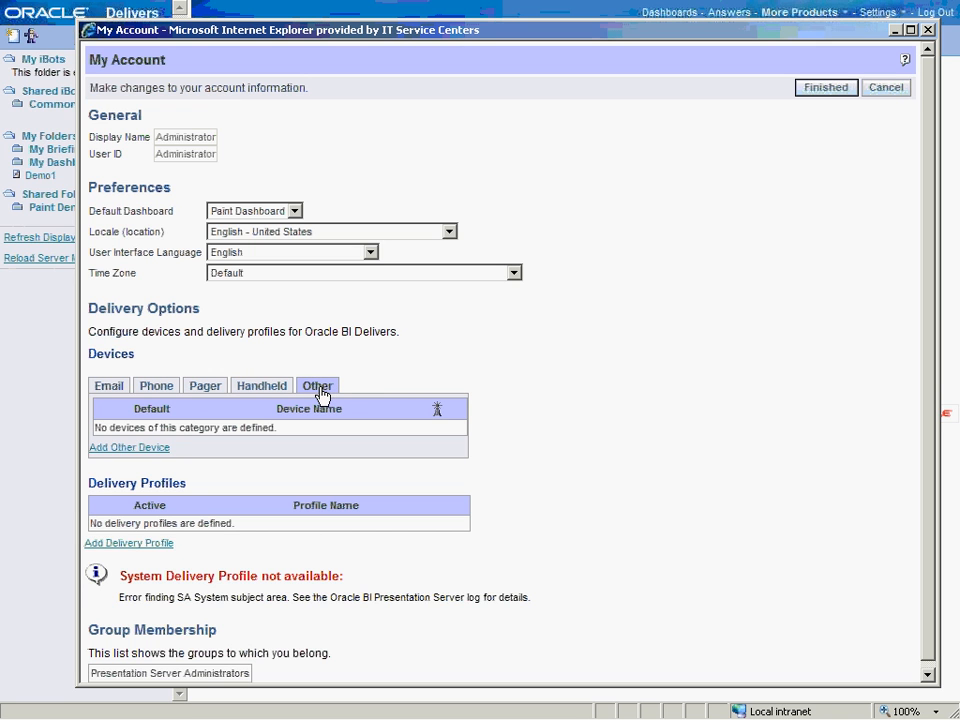
pyautogui.click(113, 397)
pyautogui.click(156, 389)
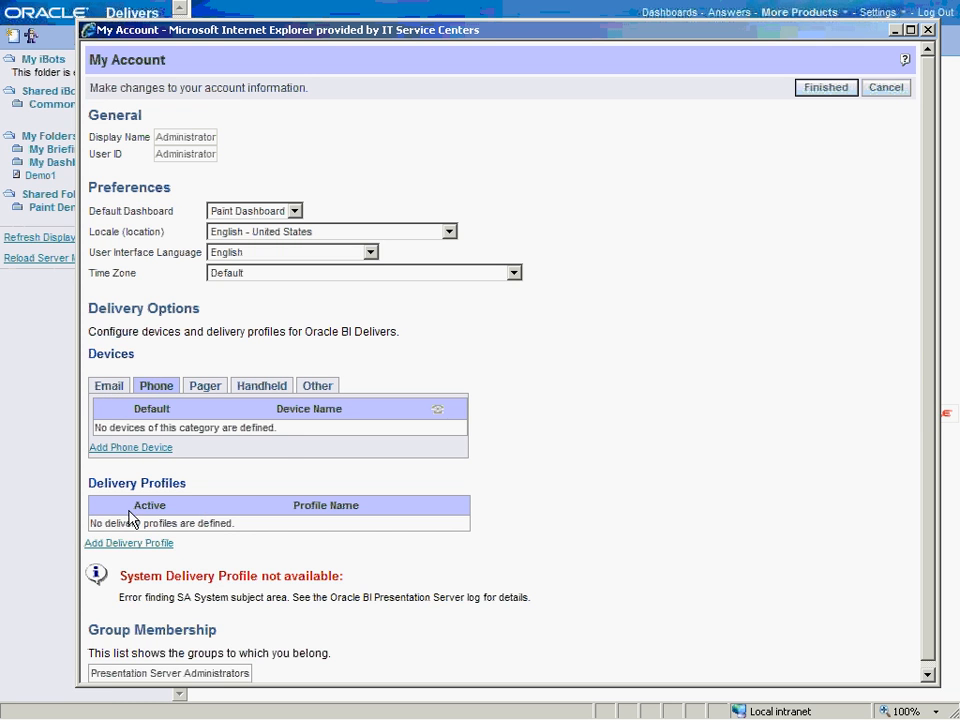
# Inspect the form for adding a delivery profile and leave it without creating one.
pyautogui.moveTo(89, 481); pyautogui.dragTo(173, 481)
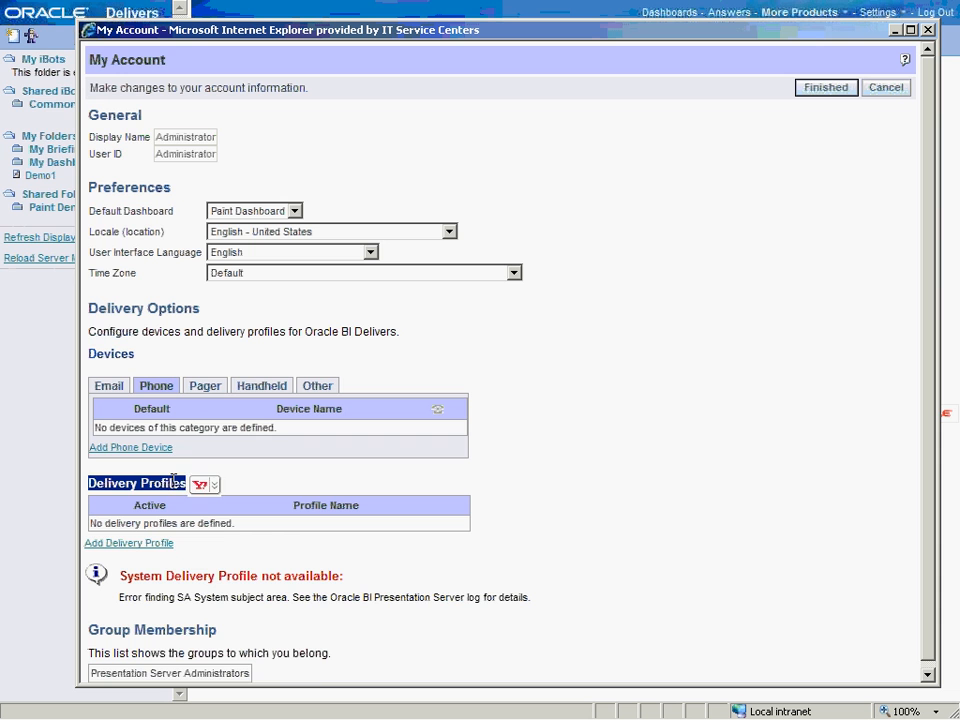
pyautogui.click(140, 544)
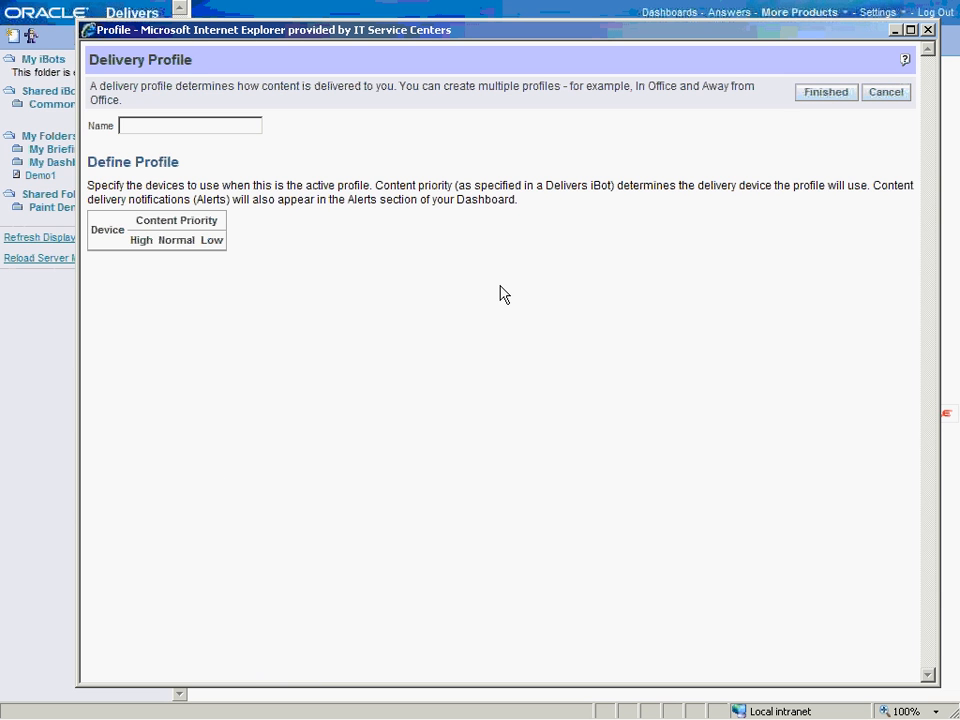
pyautogui.click(200, 125)
pyautogui.click(887, 93)
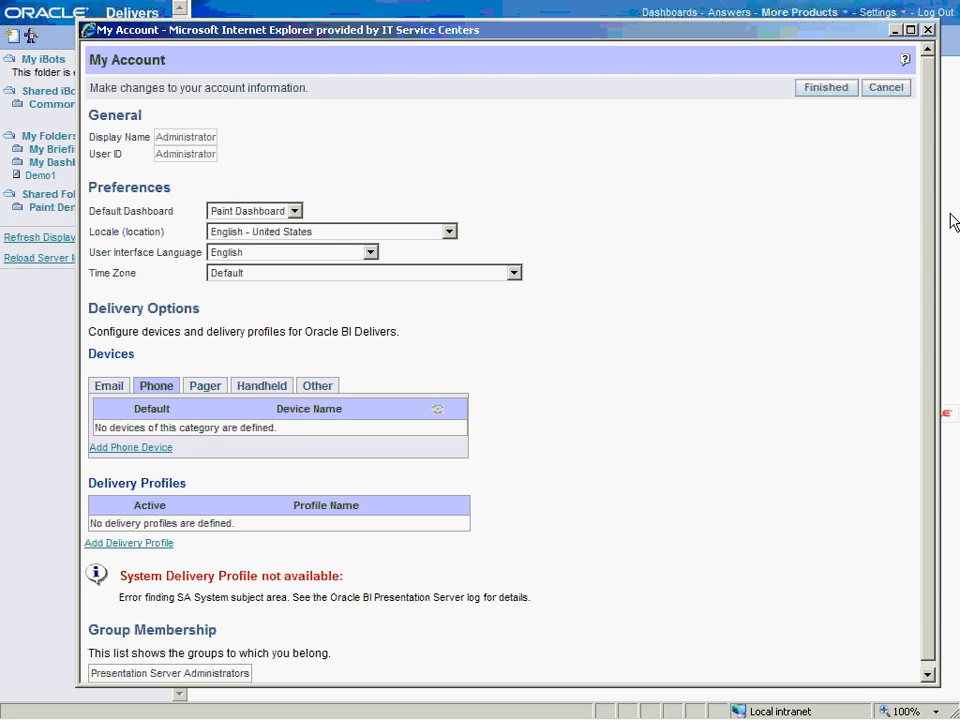
# Review the account's display name and group membership, and close the account settings without saving.
pyautogui.moveTo(930, 243); pyautogui.dragTo(933, 312)
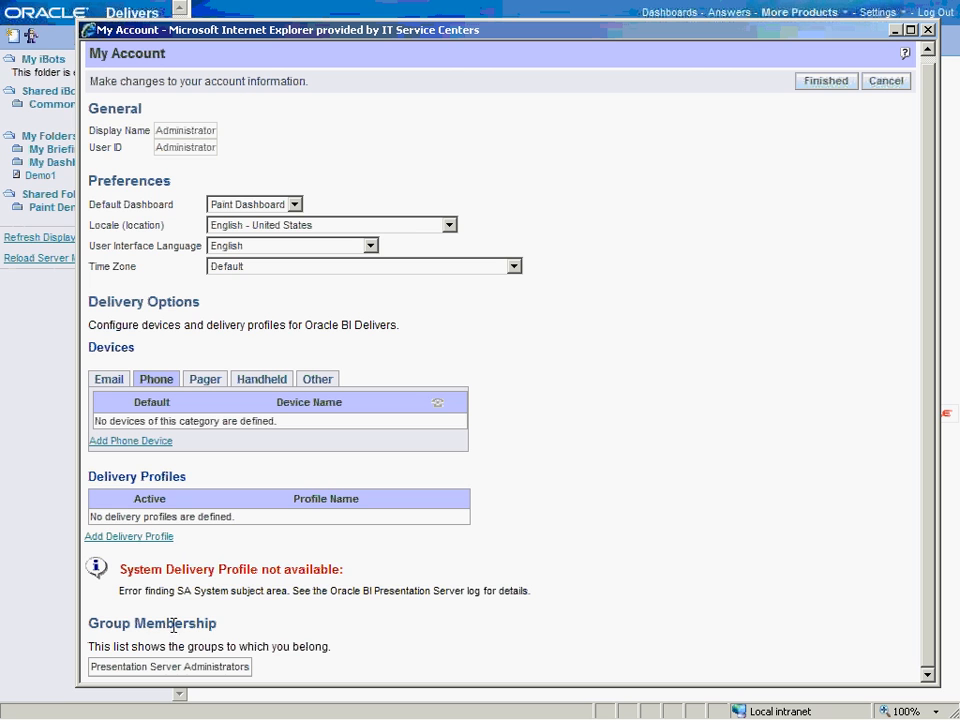
pyautogui.moveTo(88, 630); pyautogui.dragTo(215, 624)
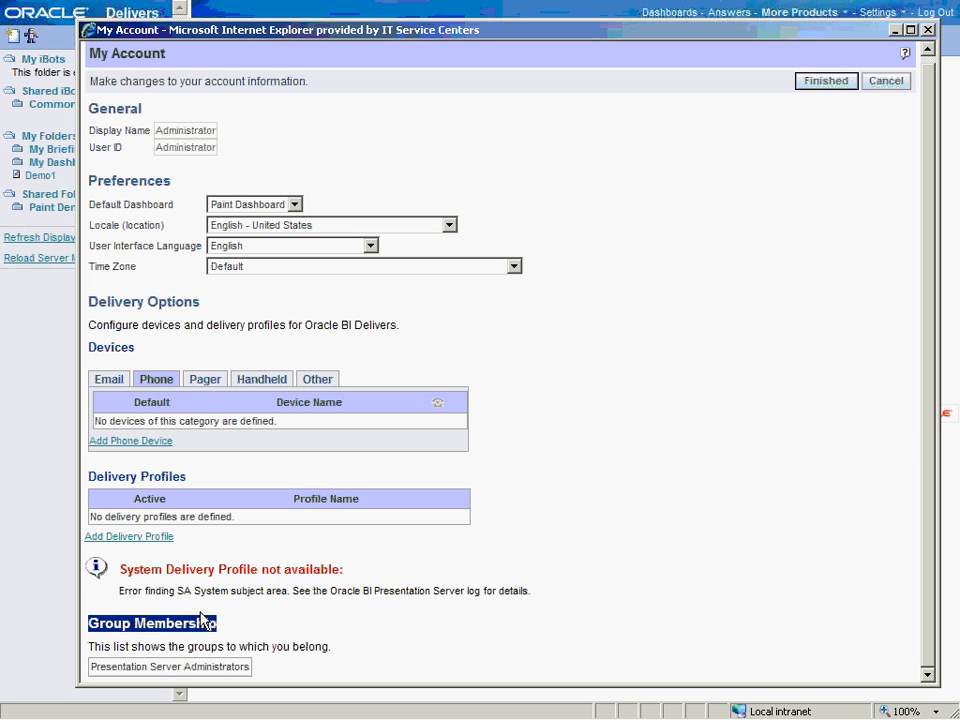
pyautogui.doubleClick(175, 131)
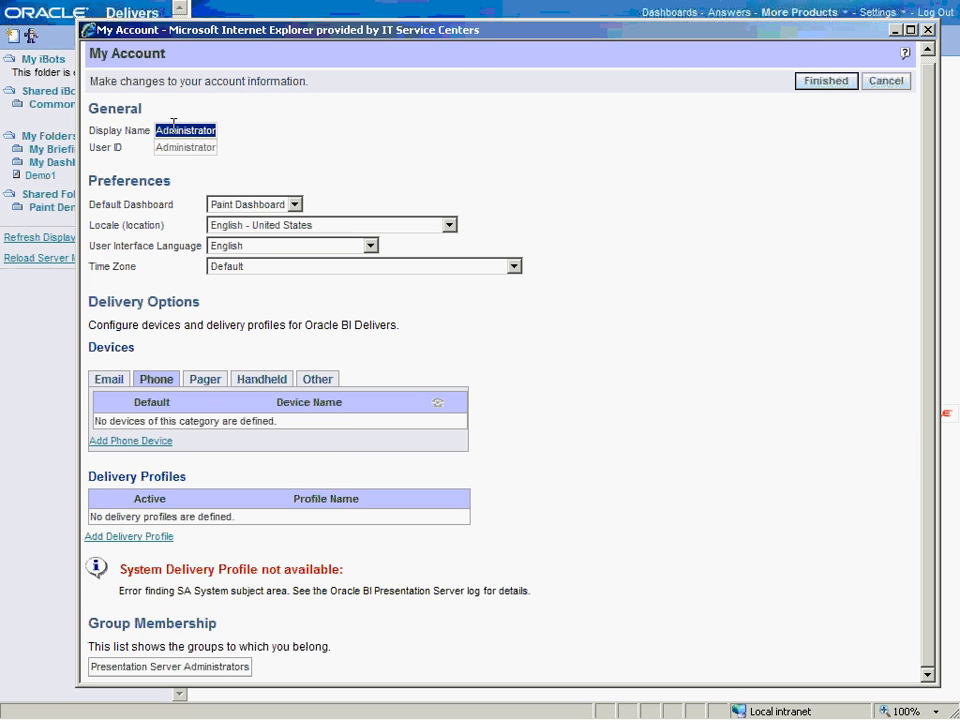
pyautogui.click(90, 665)
pyautogui.moveTo(90, 665); pyautogui.dragTo(203, 672)
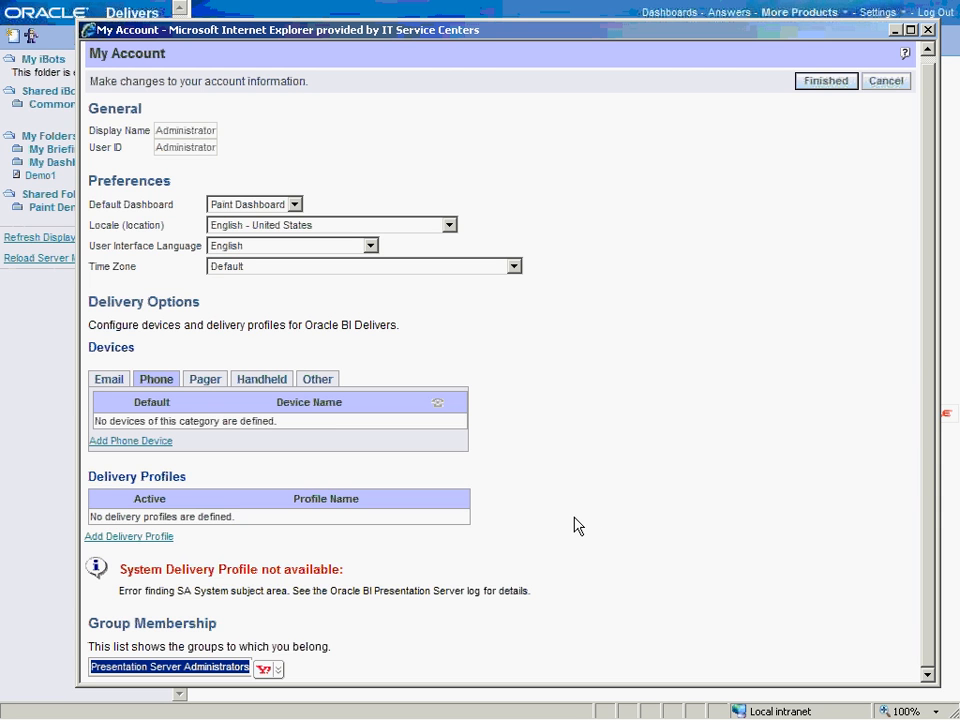
pyautogui.click(603, 511)
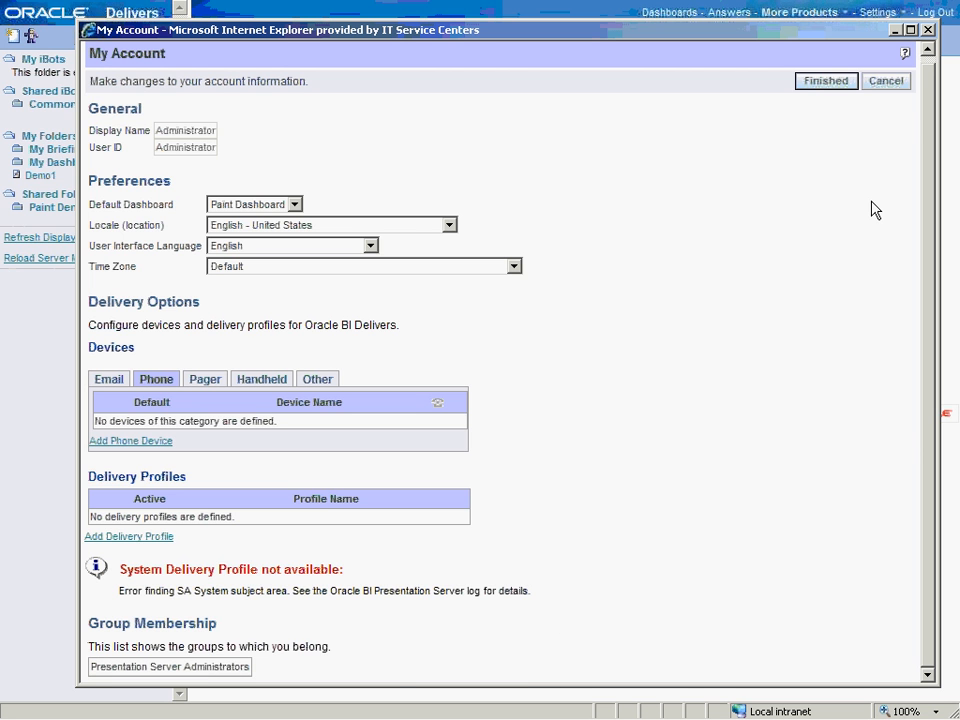
pyautogui.click(900, 86)
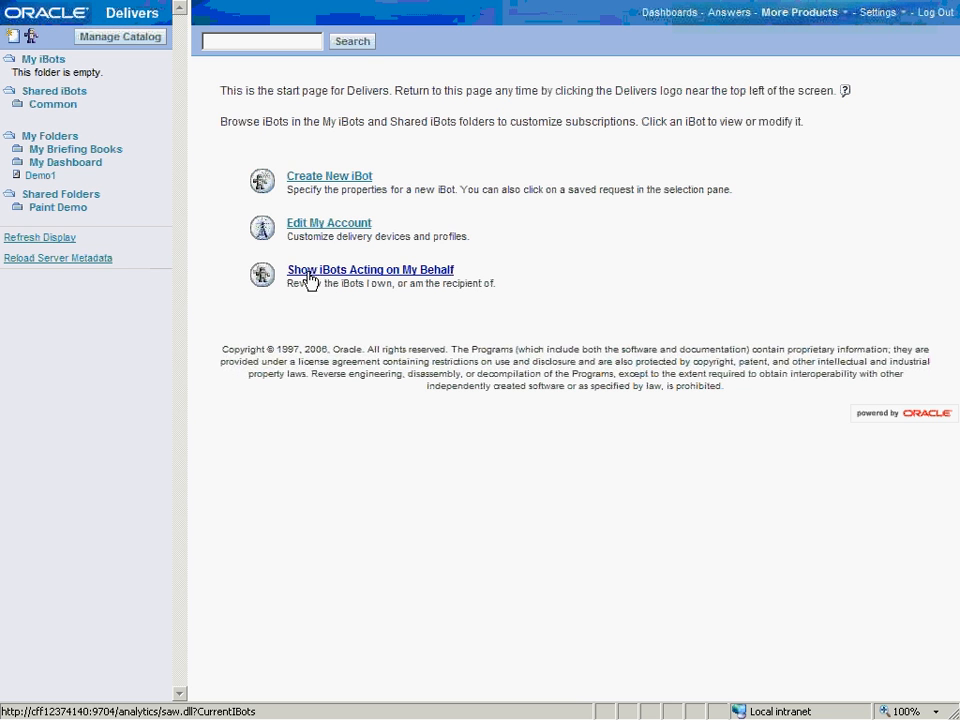
# Create a new iBot and check the priority choices in its general settings, keeping Normal.
pyautogui.click(316, 182)
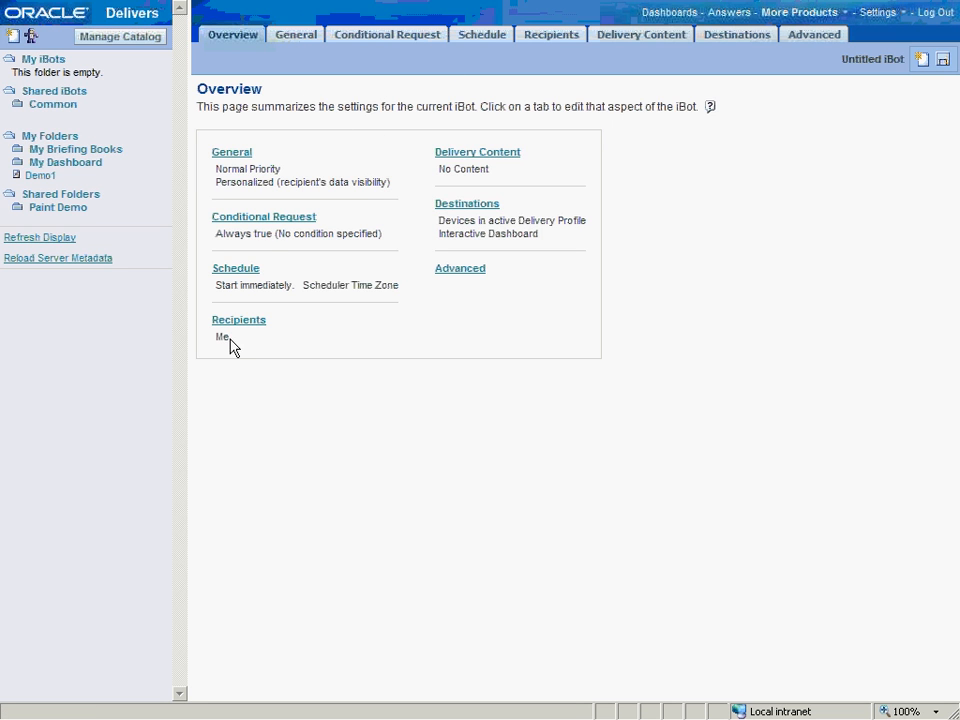
pyautogui.click(289, 43)
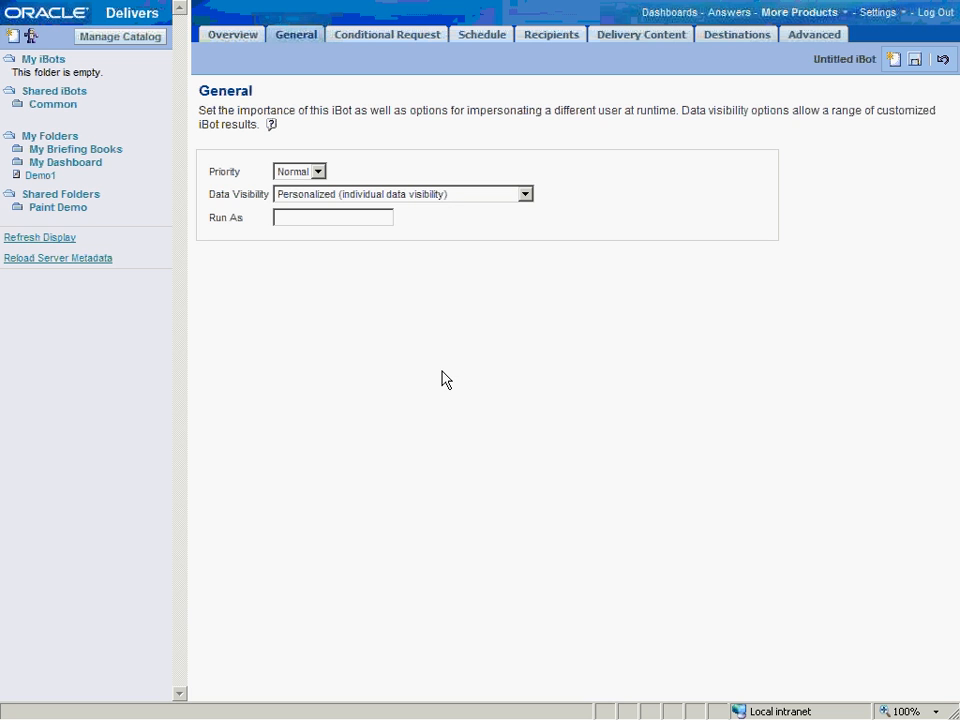
pyautogui.click(311, 172)
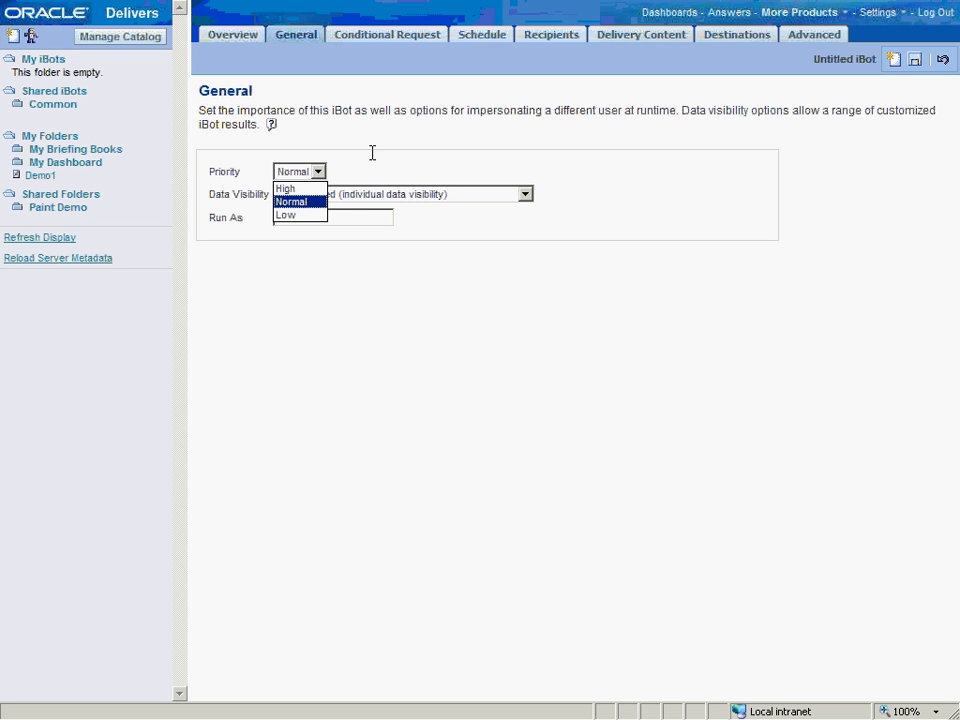
pyautogui.click(372, 152)
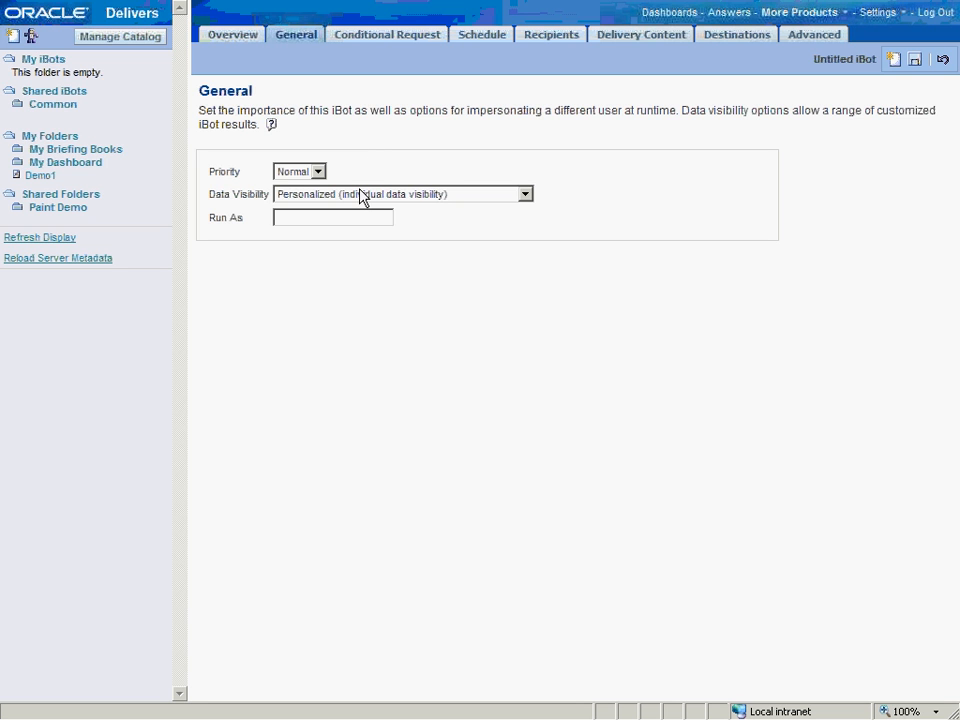
# Set the iBot's data visibility to Not personalized (use "Run As" user's data visibility).
pyautogui.click(362, 196)
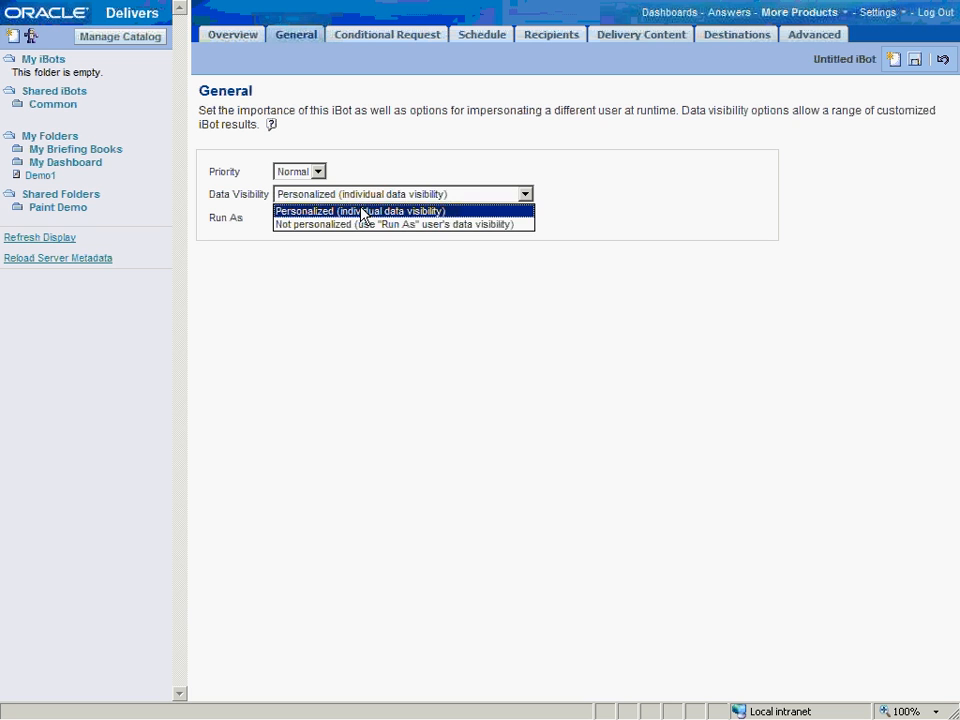
pyautogui.click(362, 211)
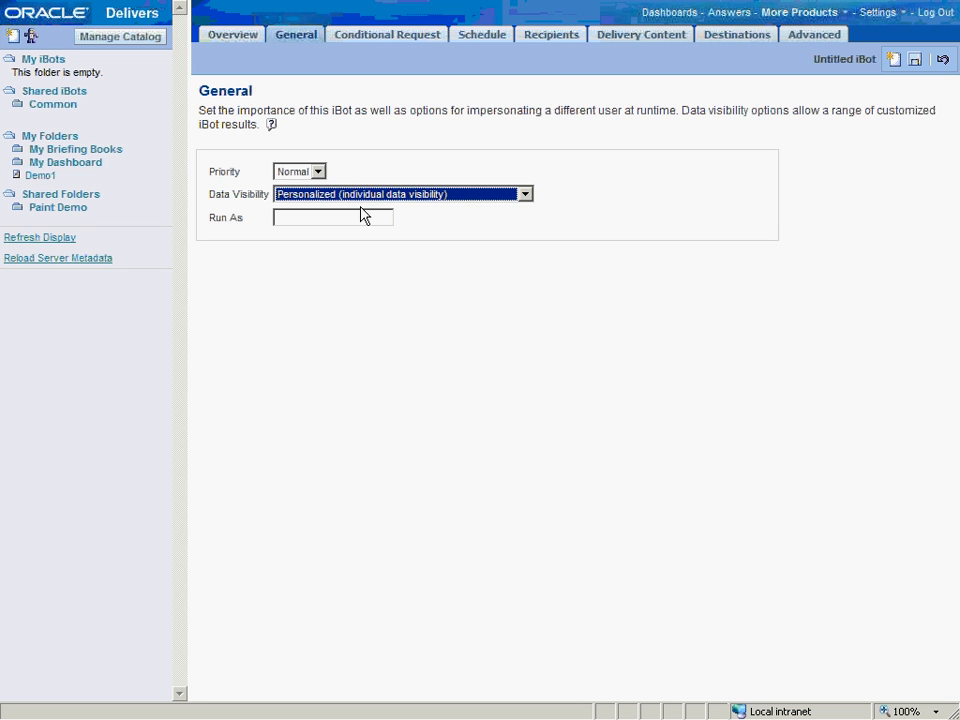
pyautogui.click(360, 198)
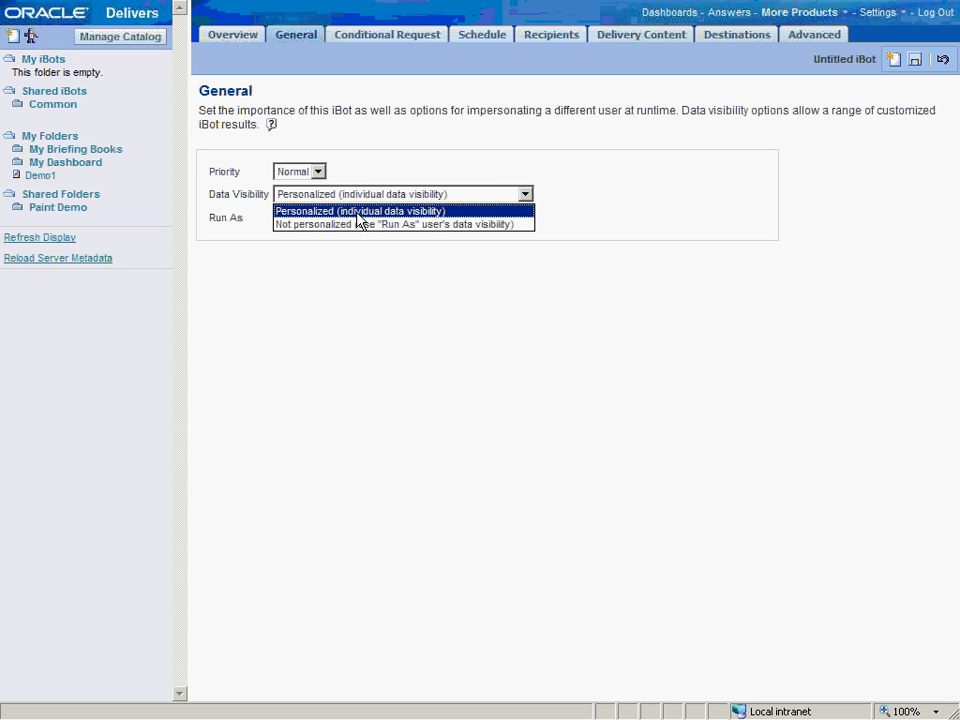
pyautogui.click(357, 212)
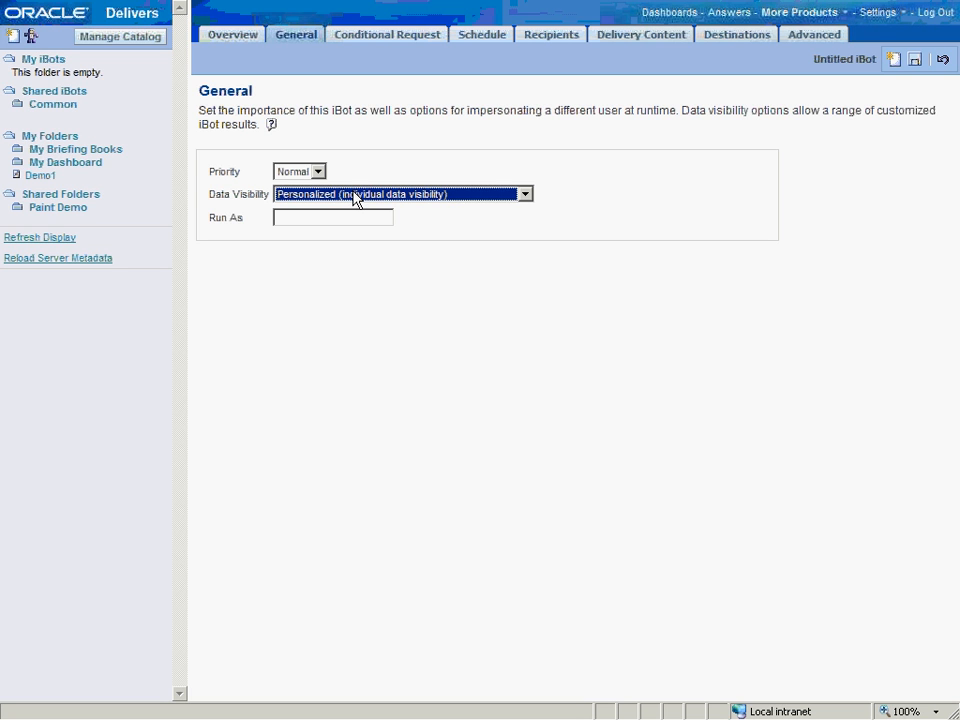
pyautogui.click(310, 222)
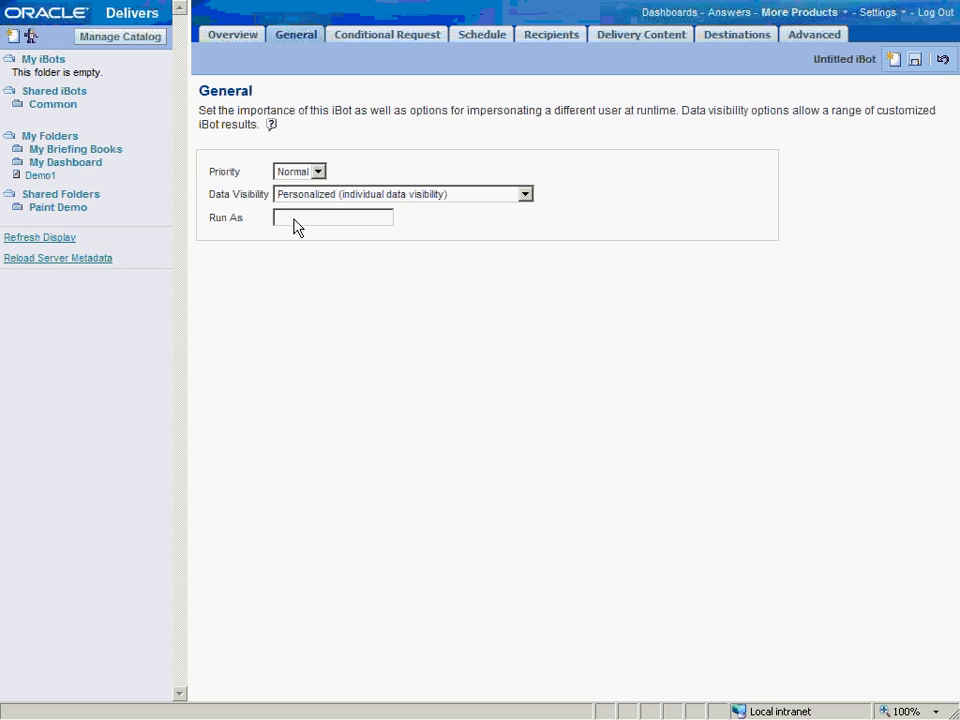
pyautogui.click(321, 194)
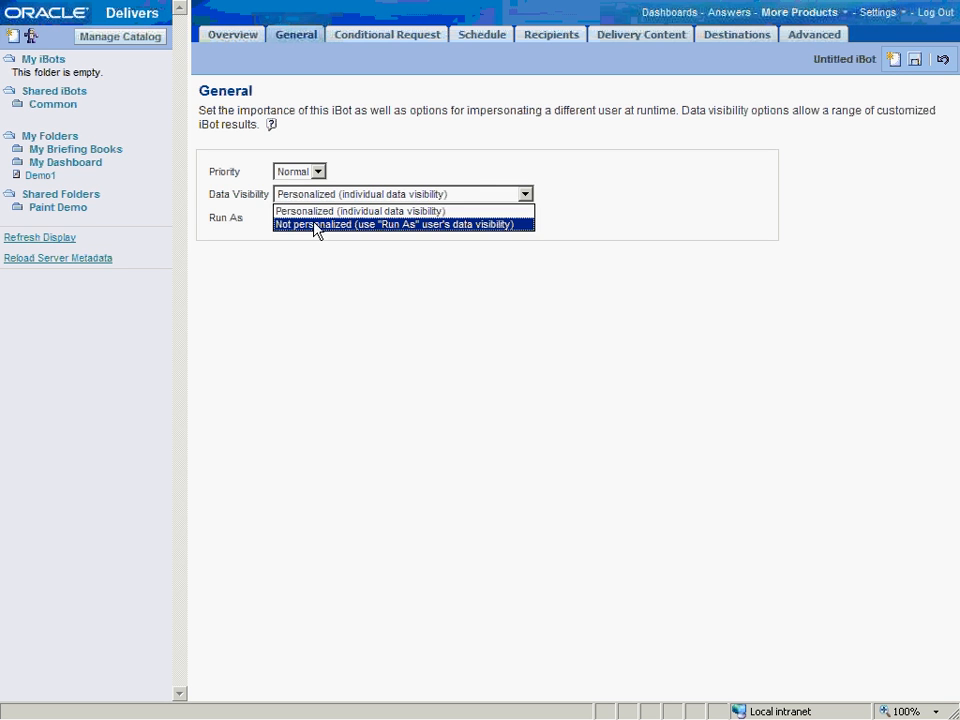
pyautogui.click(314, 223)
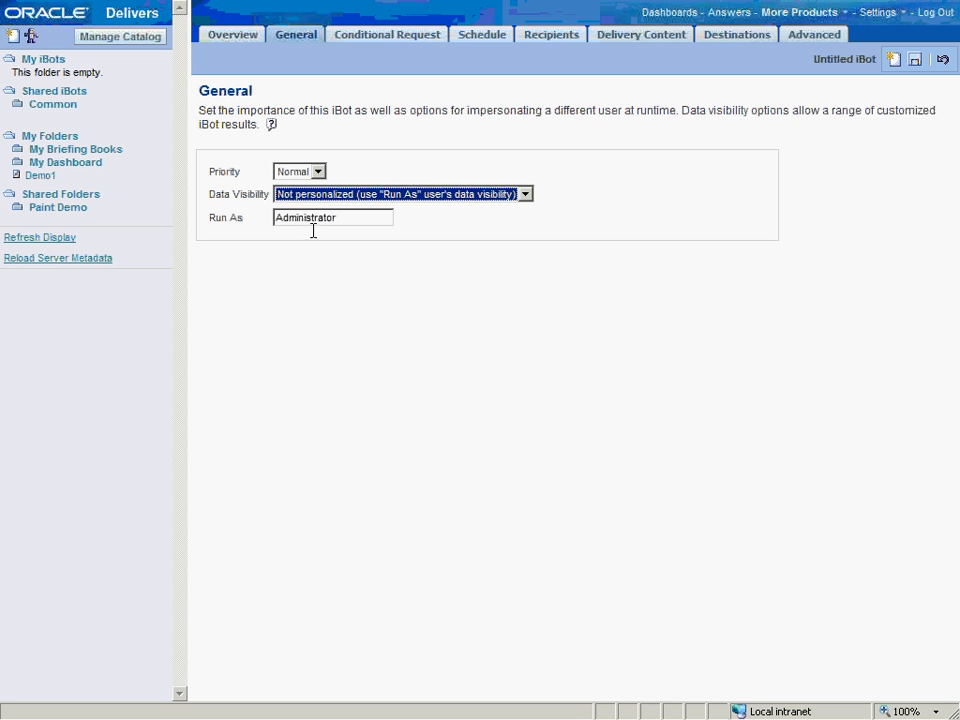
pyautogui.click(318, 218)
pyautogui.doubleClick(318, 218)
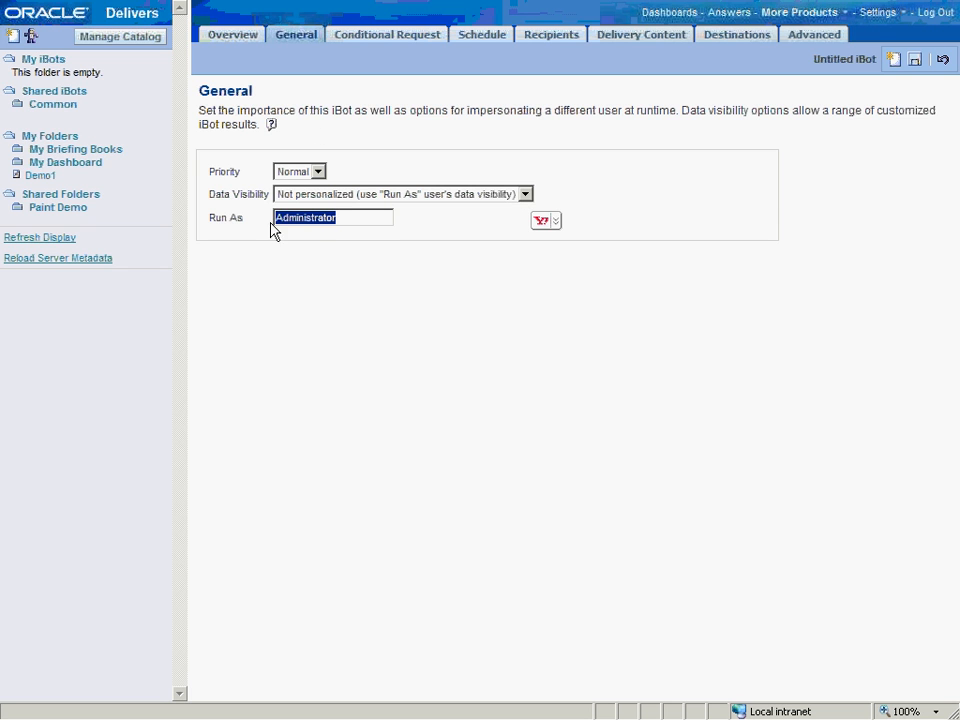
# Try the Demo1 request from My Folders as the iBot's triggering condition and clear that condition again.
pyautogui.click(367, 42)
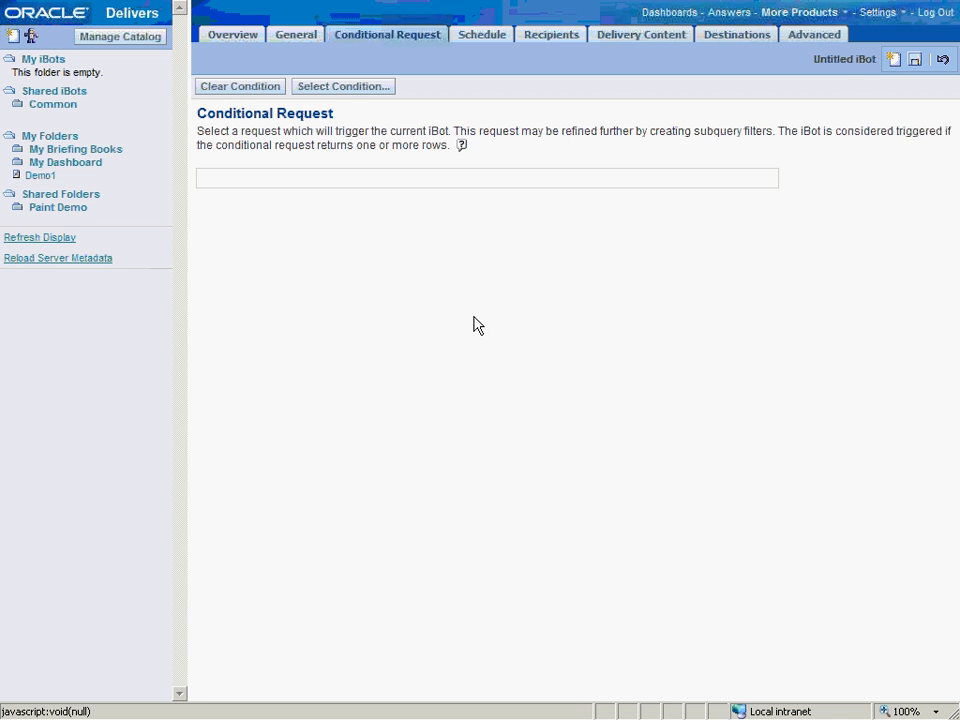
pyautogui.click(344, 88)
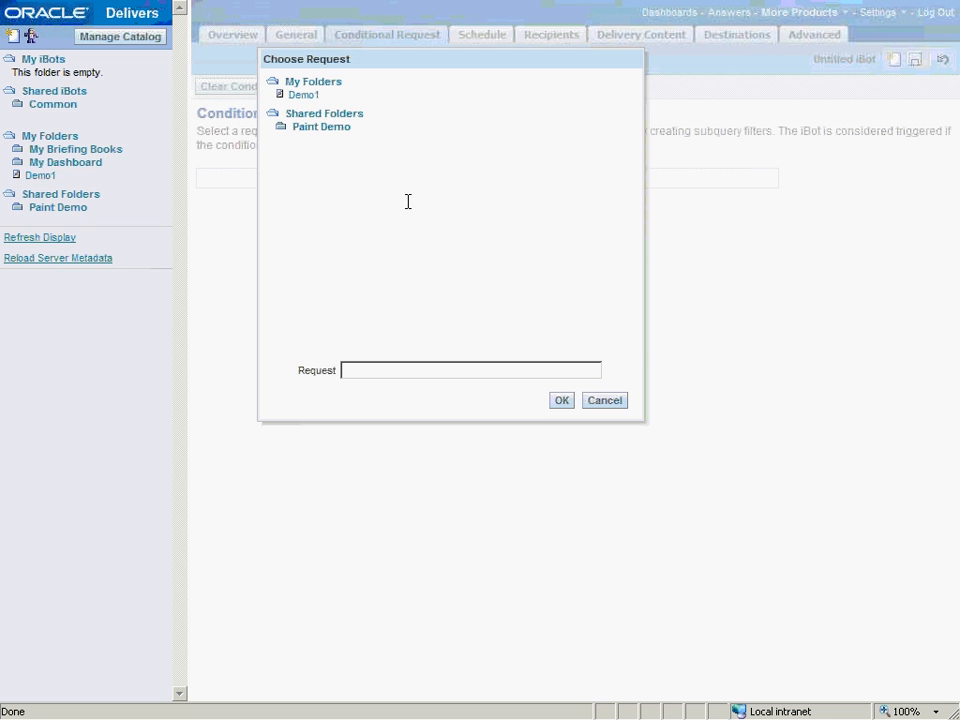
pyautogui.click(306, 95)
pyautogui.click(561, 400)
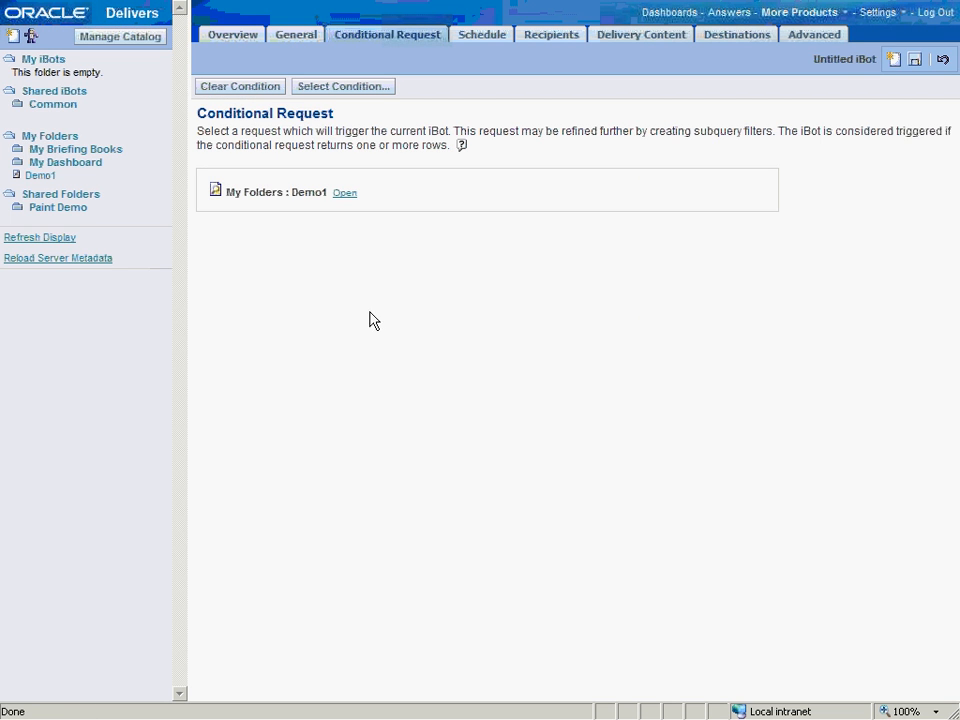
pyautogui.moveTo(293, 193); pyautogui.dragTo(326, 200)
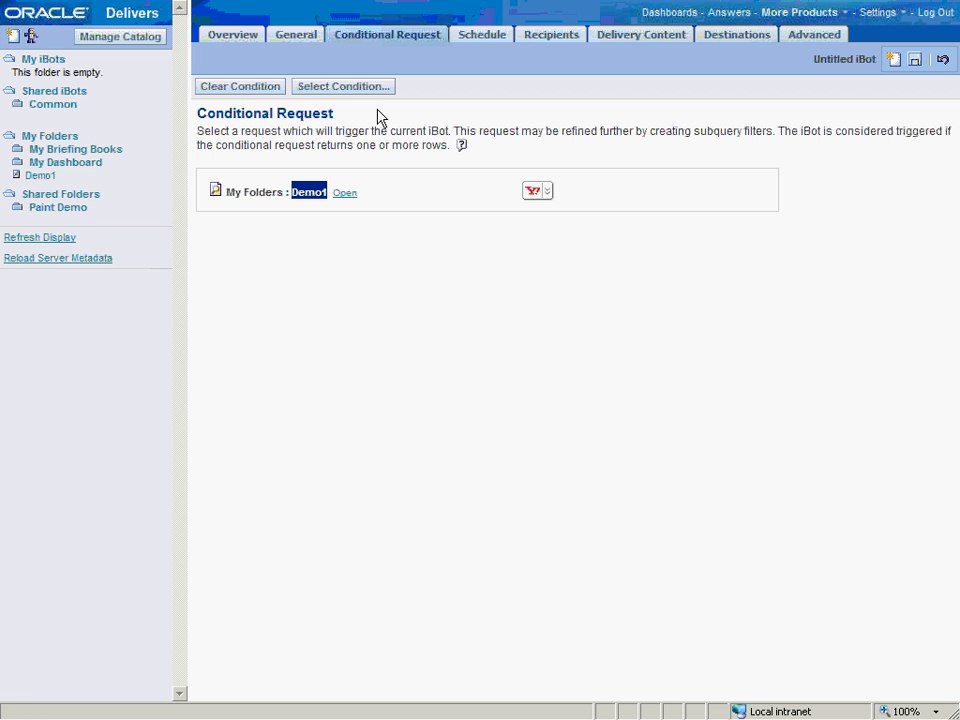
pyautogui.click(240, 91)
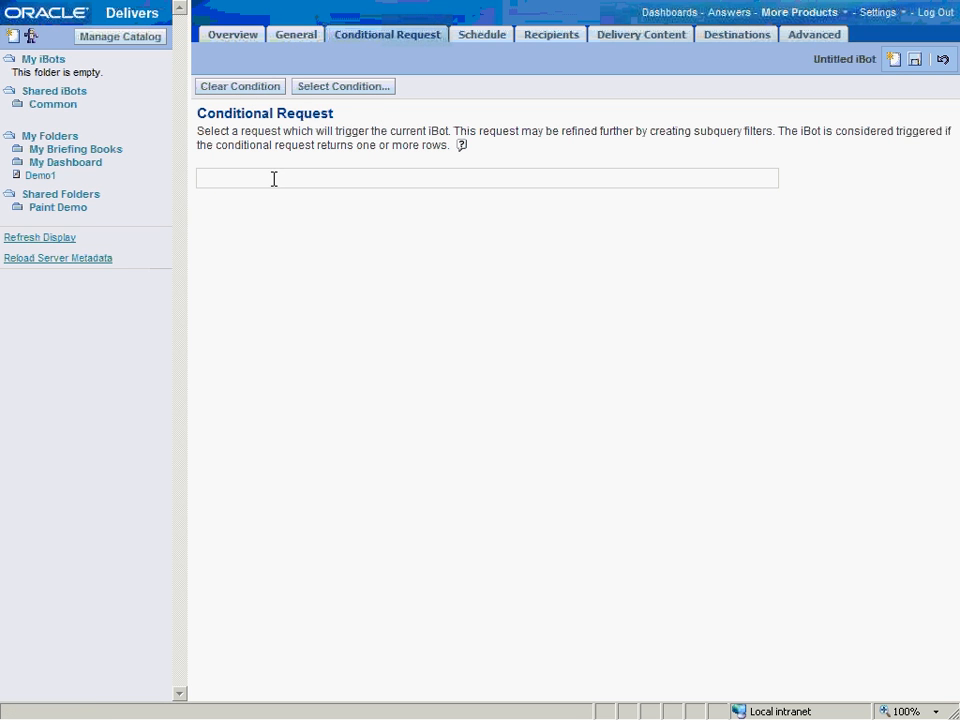
pyautogui.moveTo(202, 110); pyautogui.dragTo(333, 110)
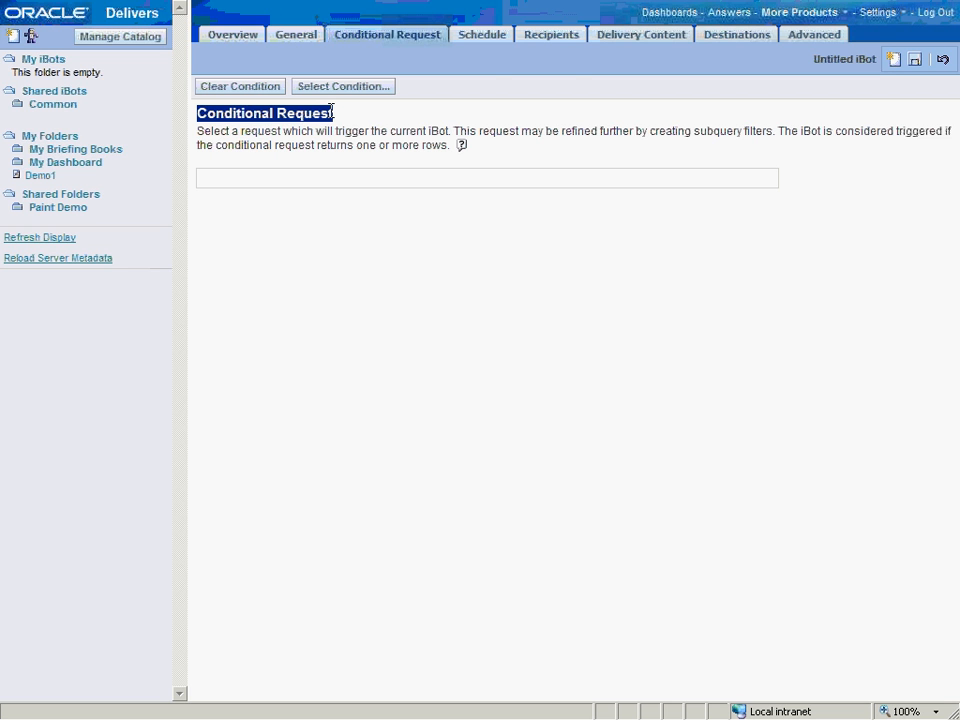
# Review the iBot's schedule options for start date, recurrence, repetition and end date.
pyautogui.click(497, 41)
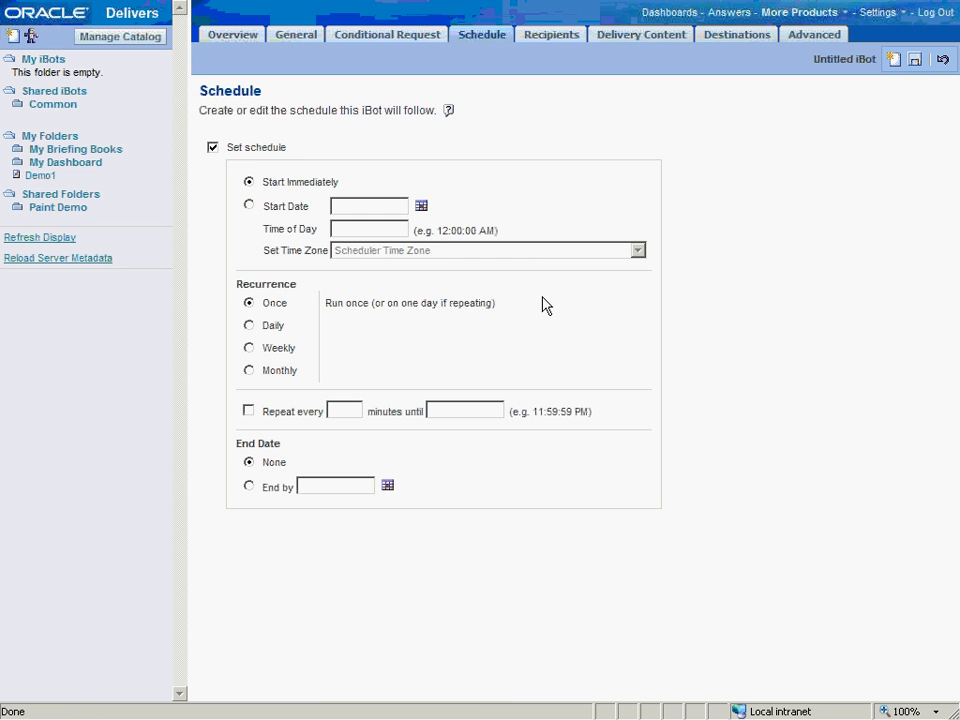
pyautogui.doubleClick(280, 205)
pyautogui.doubleClick(298, 207)
# Review the iBot's recipient options and the available groups and users, and cancel without adding any recipients.
pyautogui.click(562, 40)
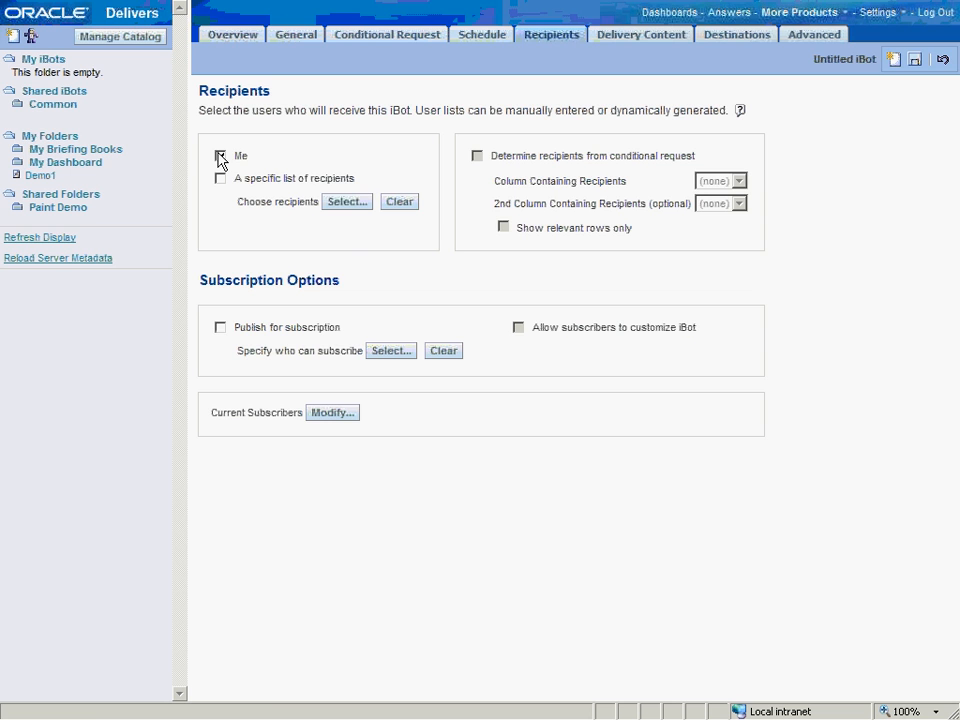
pyautogui.click(352, 202)
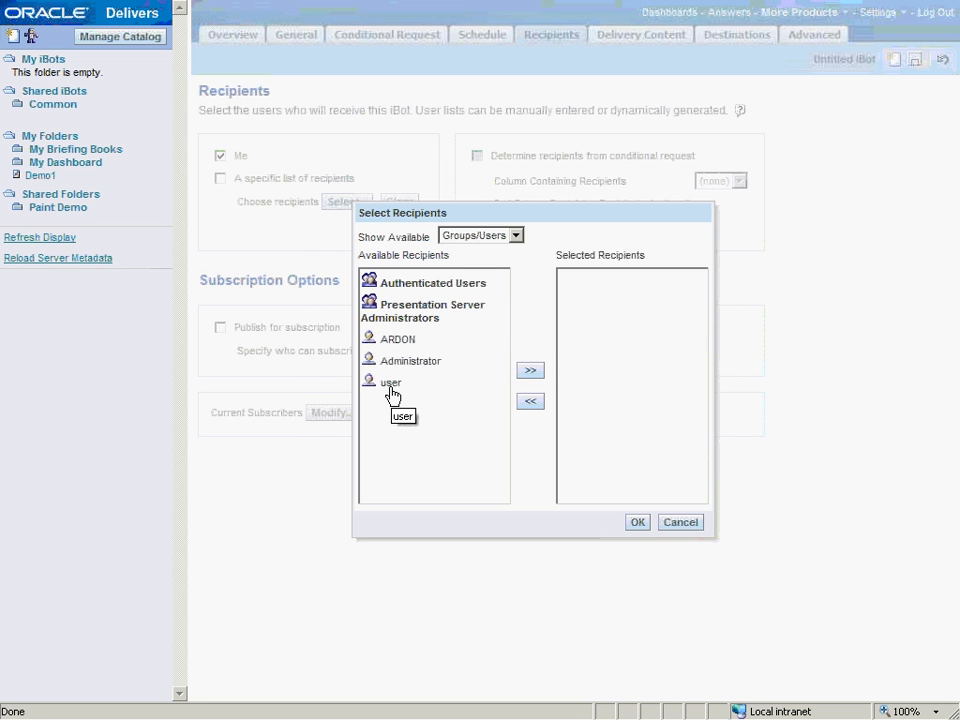
pyautogui.click(678, 524)
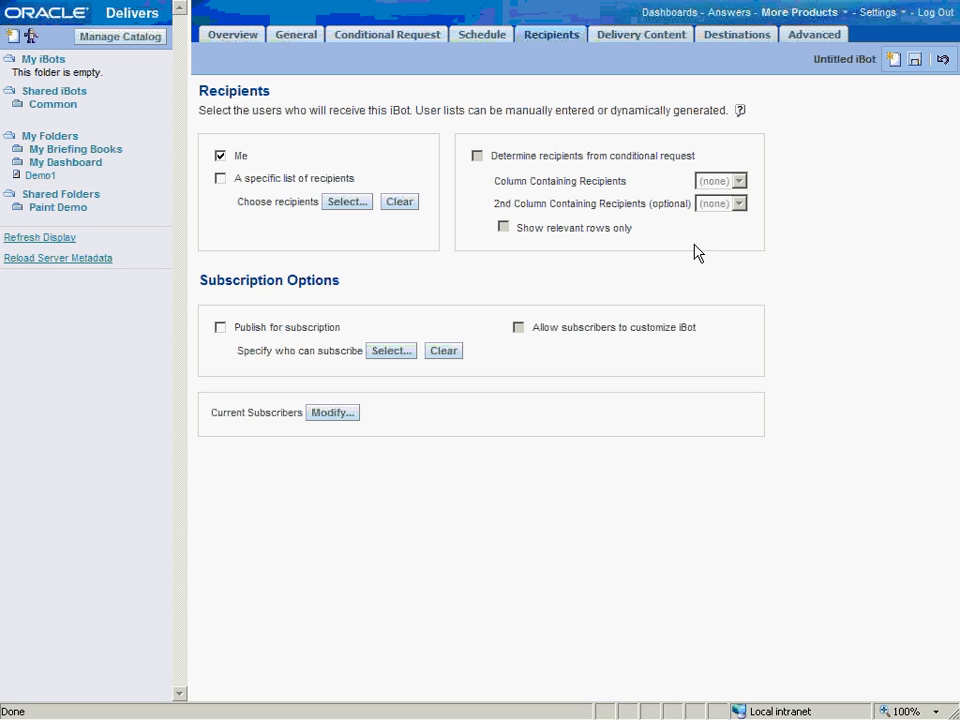
# Choose the Demo1 request from My Folders as the iBot's delivery content.
pyautogui.click(642, 38)
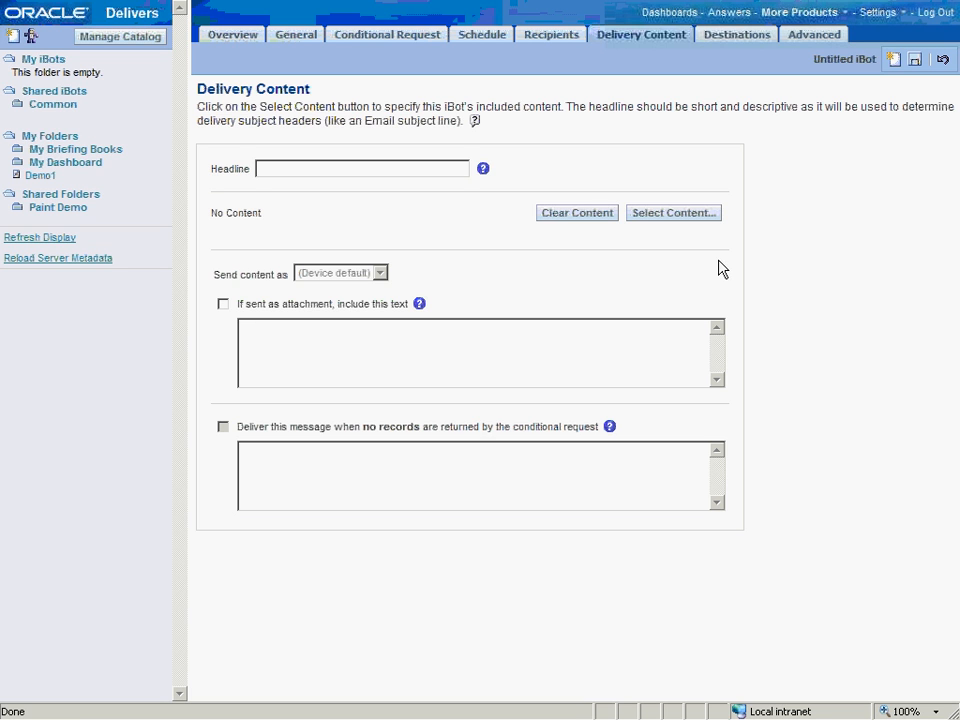
pyautogui.click(694, 214)
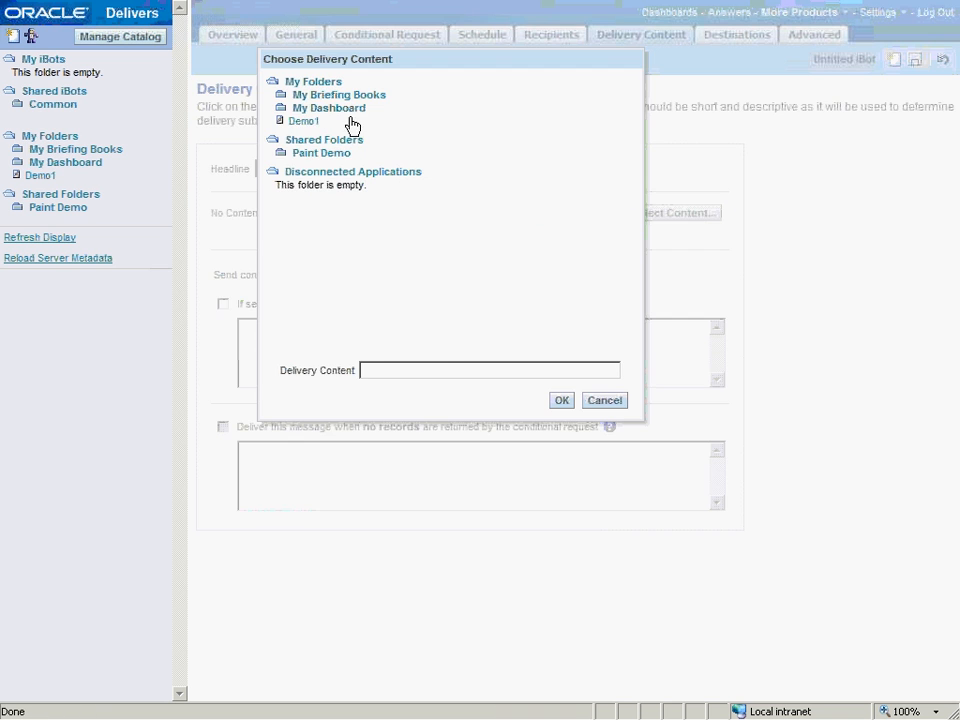
pyautogui.click(303, 121)
pyautogui.click(561, 400)
# Enter "Demo Delivers" as the headline of the delivery content.
pyautogui.click(304, 166)
pyautogui.write('Demoe')
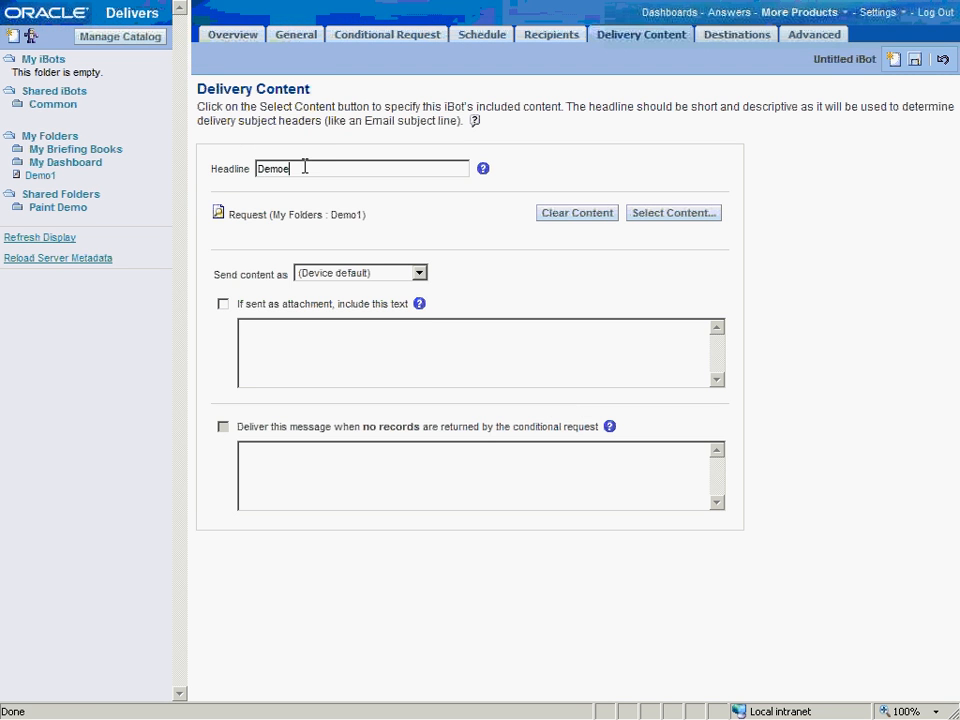
pyautogui.write(' Dlivrs')
pyautogui.click(295, 166)
pyautogui.press('BackSpace')
pyautogui.write('el')
# Look through the formats for sending the content, keep the device default, and toggle the attachment text option on and off.
pyautogui.click(330, 276)
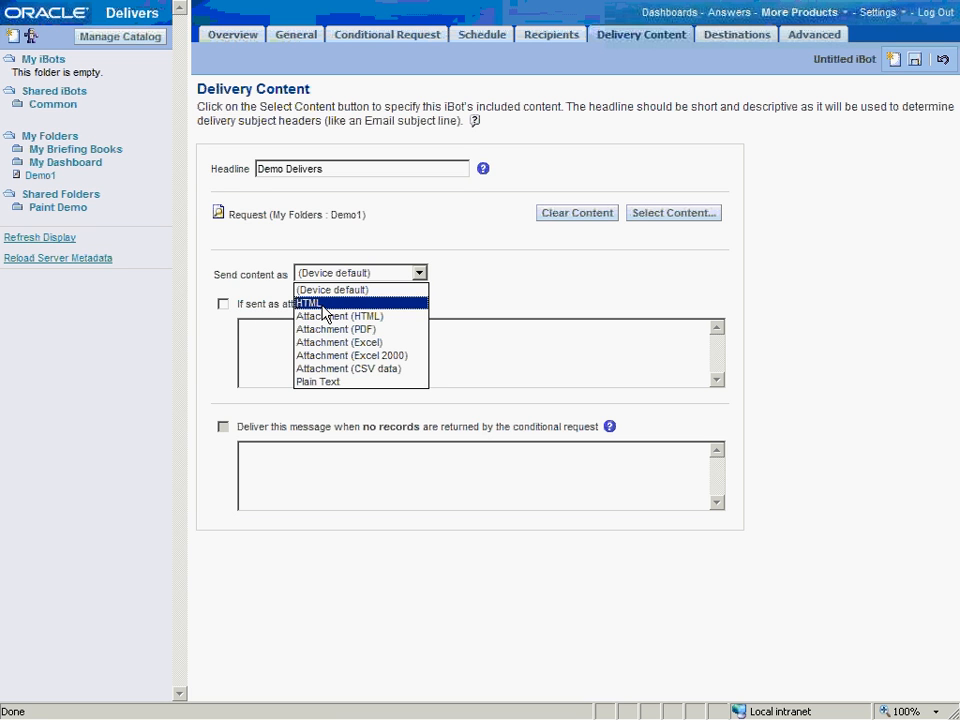
pyautogui.click(502, 263)
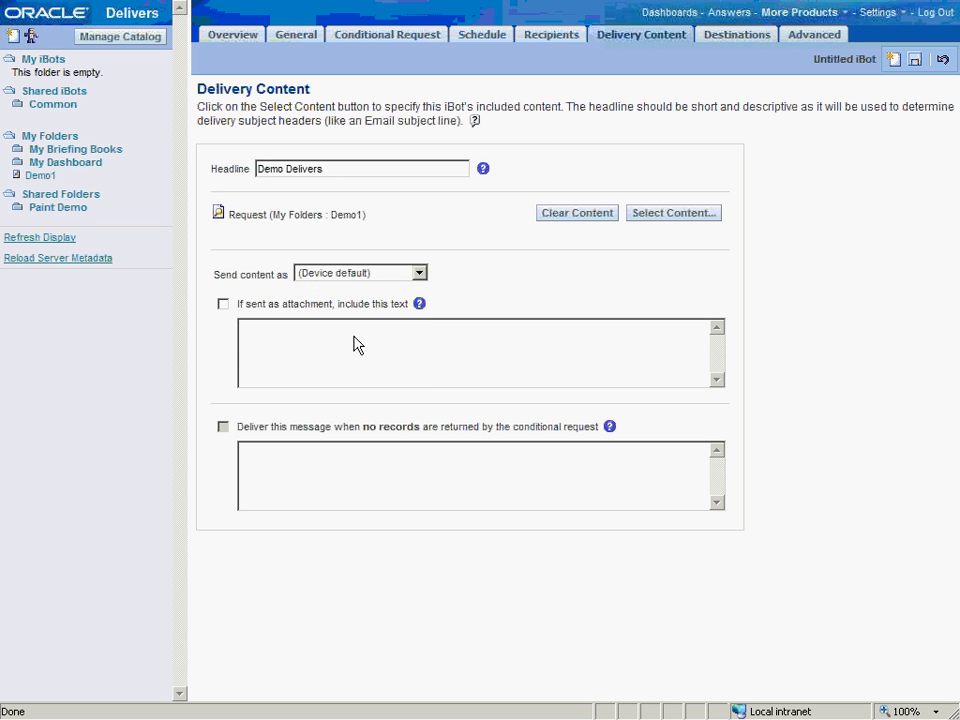
pyautogui.click(223, 304)
pyautogui.click(223, 304)
# Deselect Interactive Dashboard and Active Delivery Profile as the iBot's user destinations.
pyautogui.moveTo(776, 4)
pyautogui.click(741, 38)
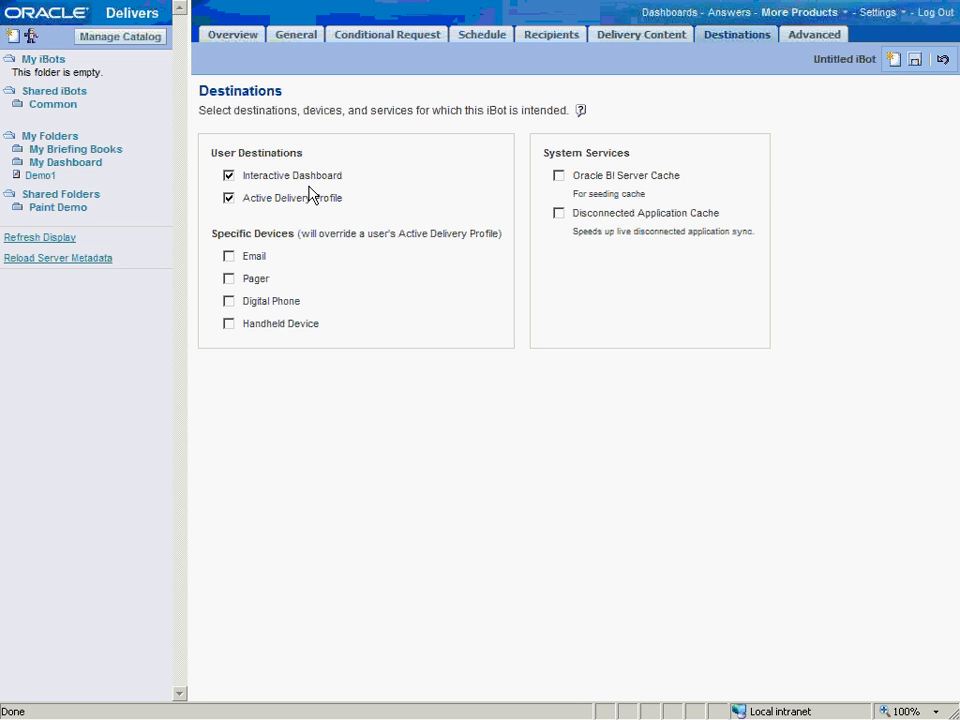
pyautogui.tripleClick(252, 198)
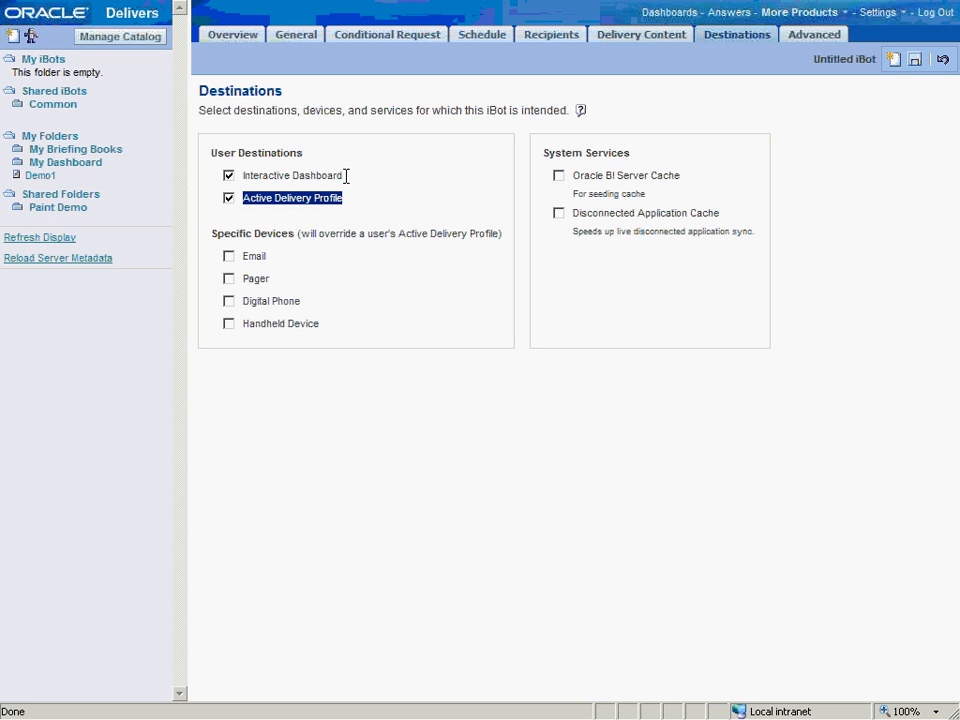
pyautogui.click(228, 199)
pyautogui.tripleClick(318, 185)
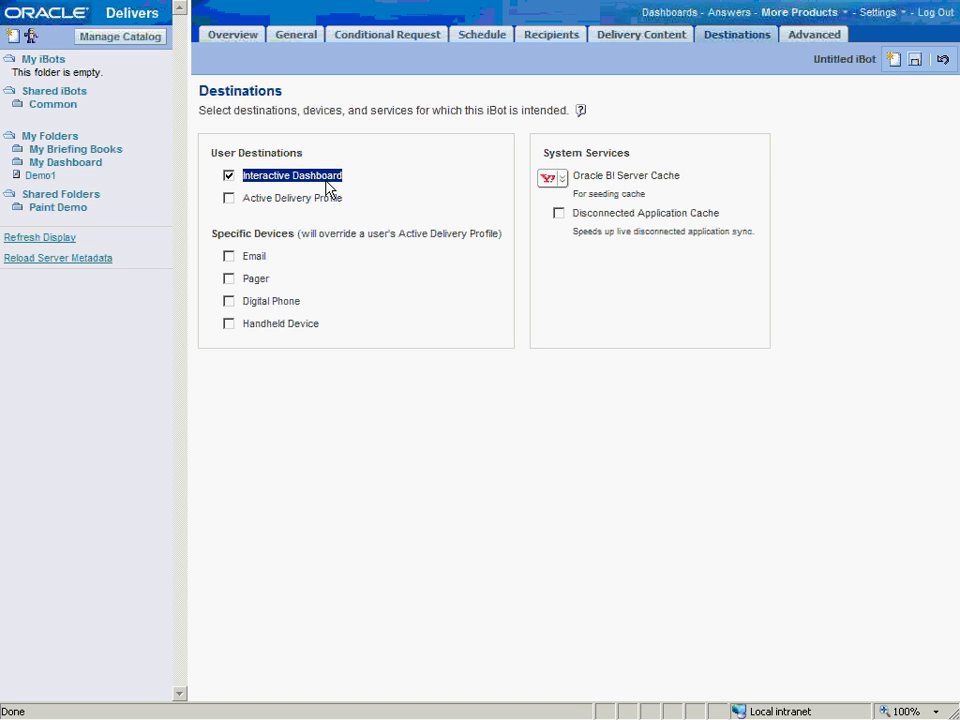
pyautogui.click(229, 198)
pyautogui.click(228, 175)
pyautogui.click(229, 198)
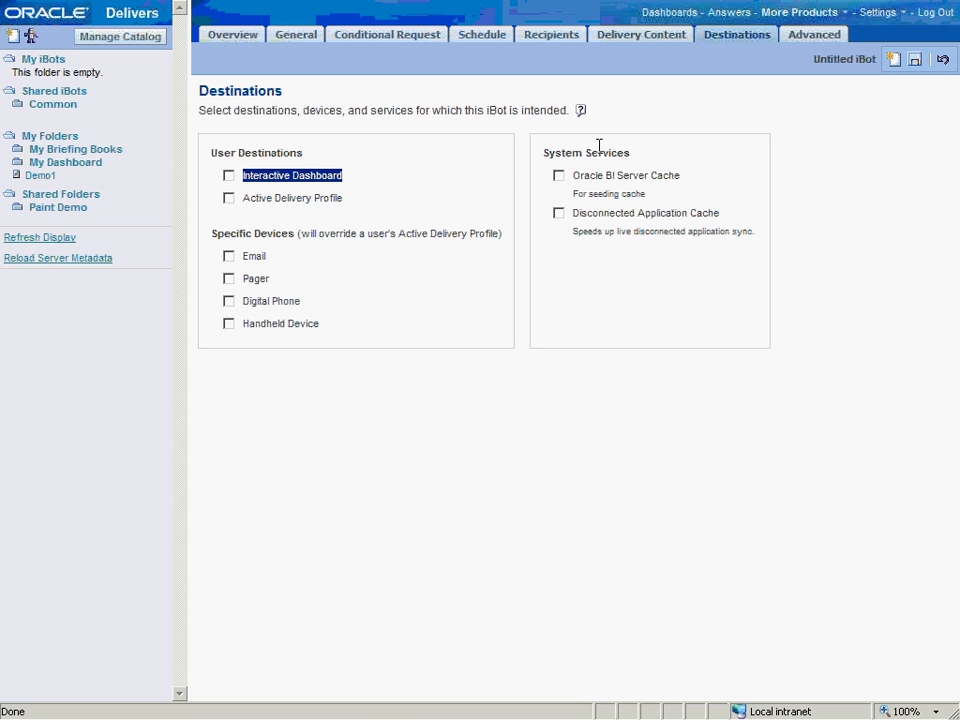
pyautogui.click(538, 176)
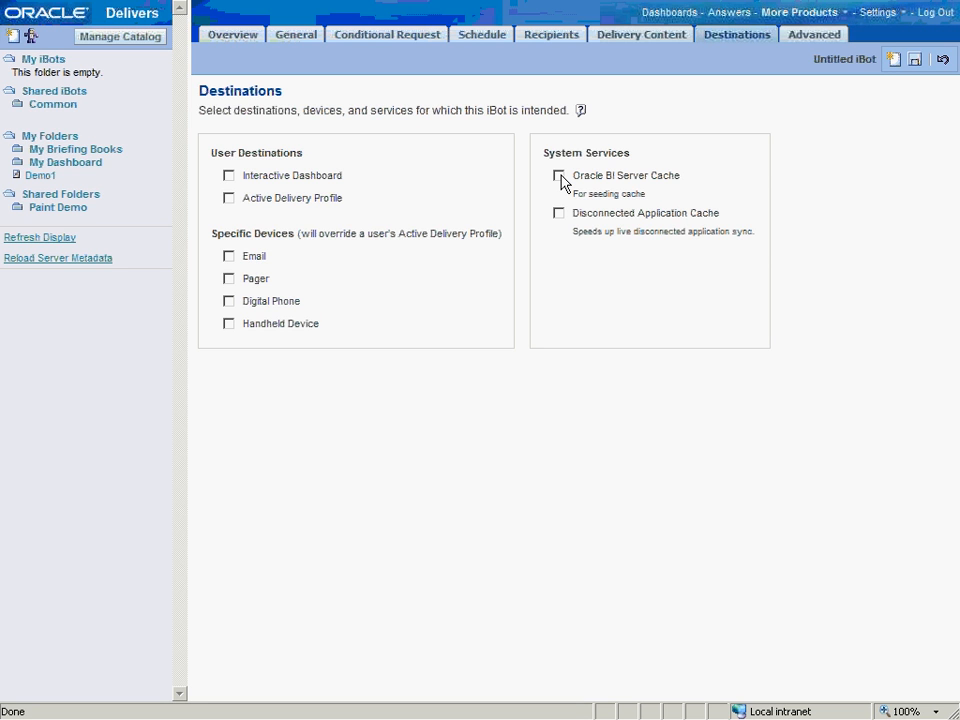
# Examine the properties of an iBot action for satisfied conditions in the advanced settings, without adding it.
pyautogui.click(821, 40)
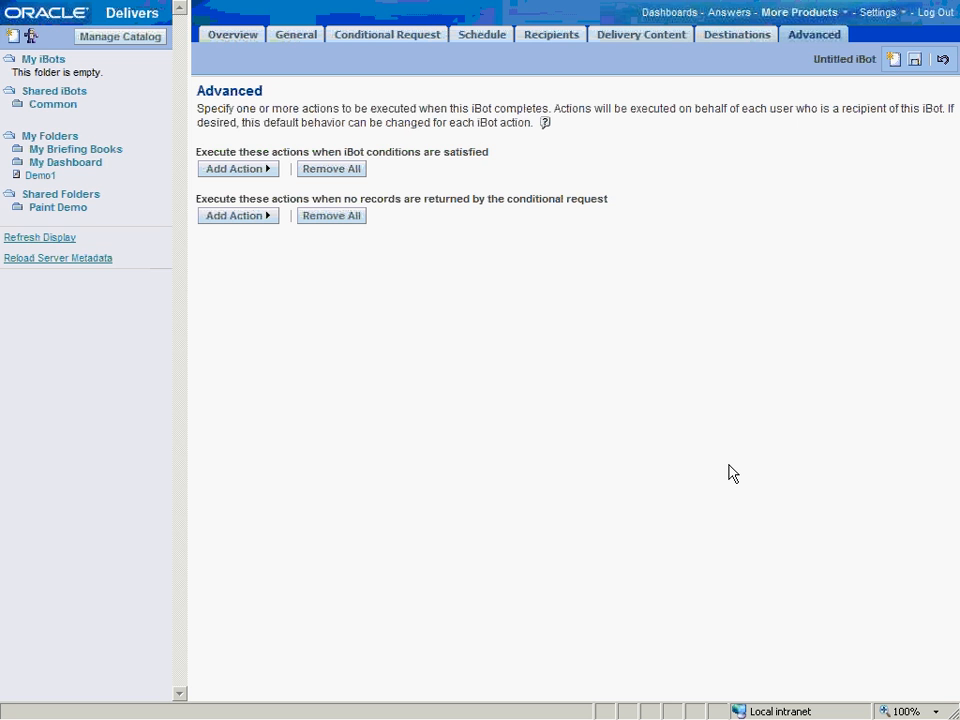
pyautogui.click(268, 171)
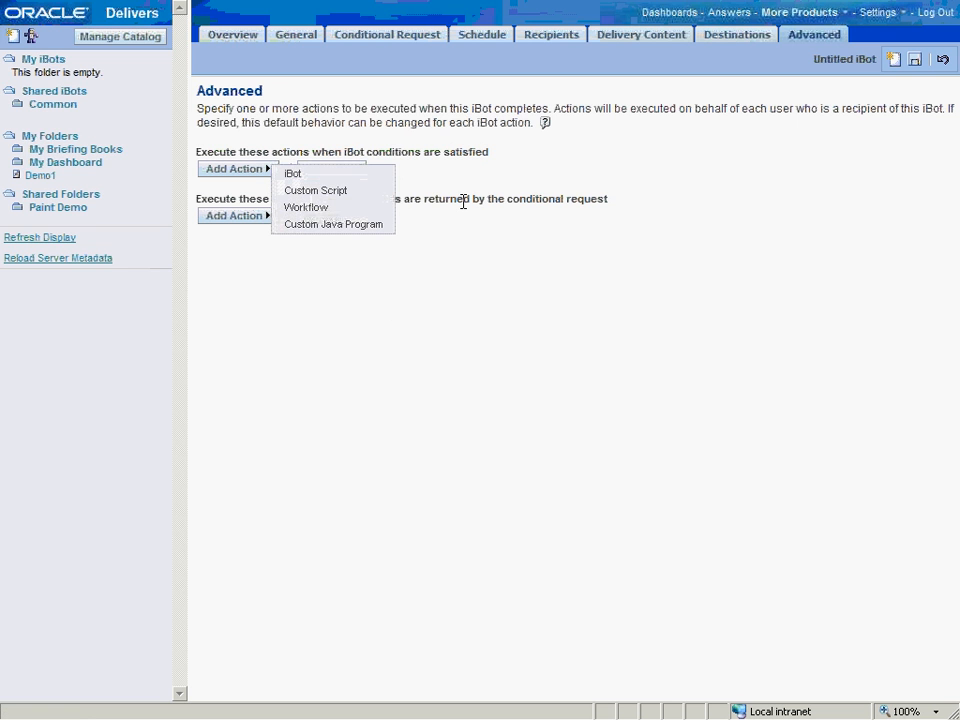
pyautogui.click(325, 178)
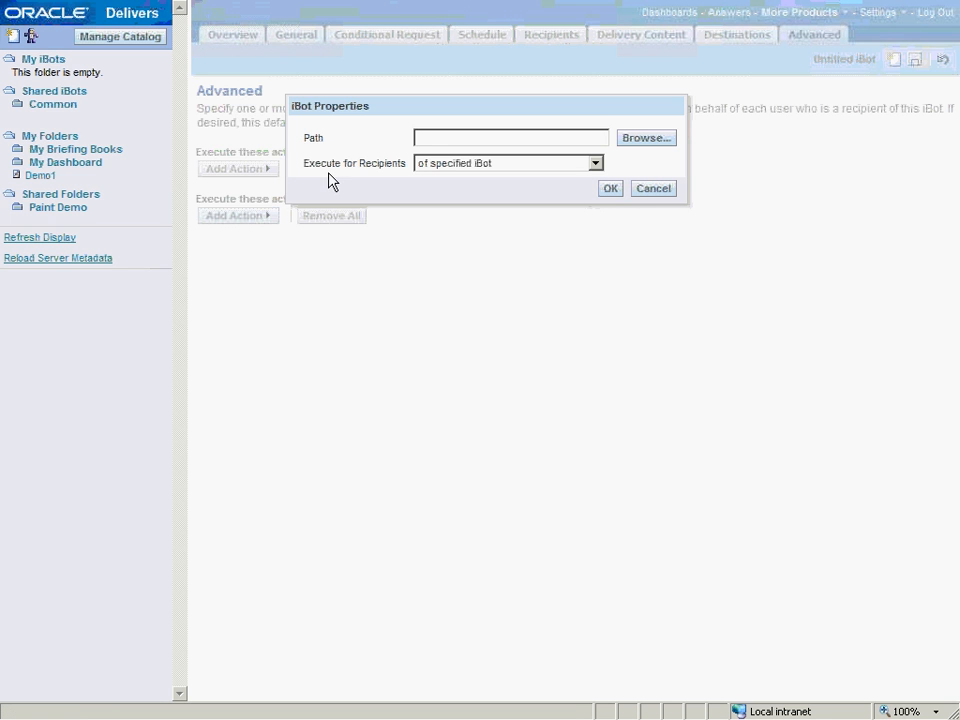
pyautogui.click(658, 190)
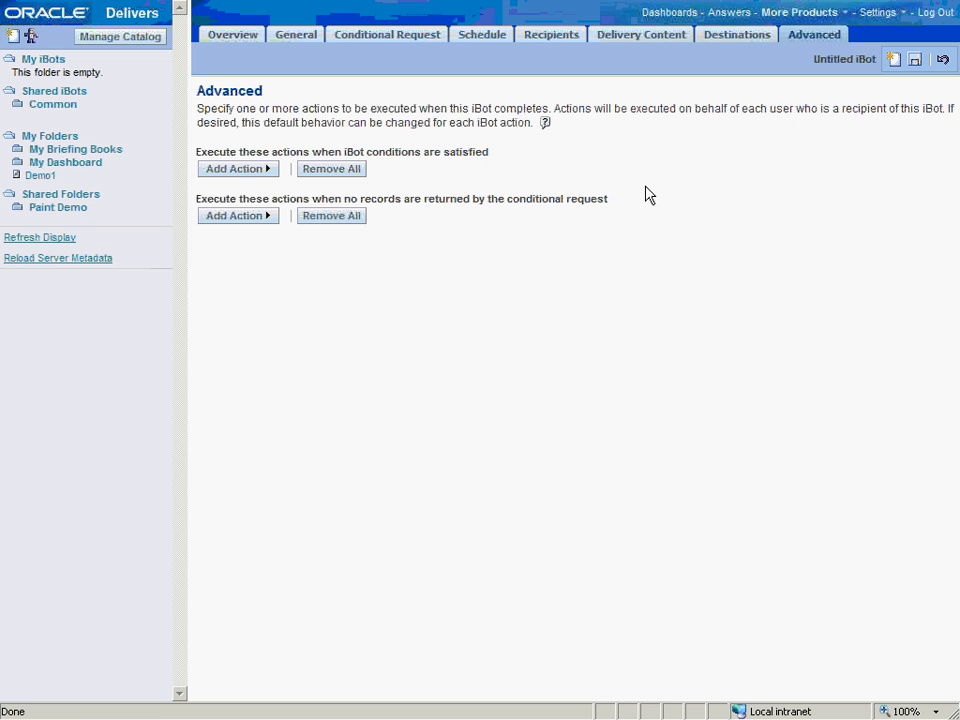
# Examine the Custom Script action's properties for satisfied conditions, including the script type choices, without adding the action.
pyautogui.click(265, 171)
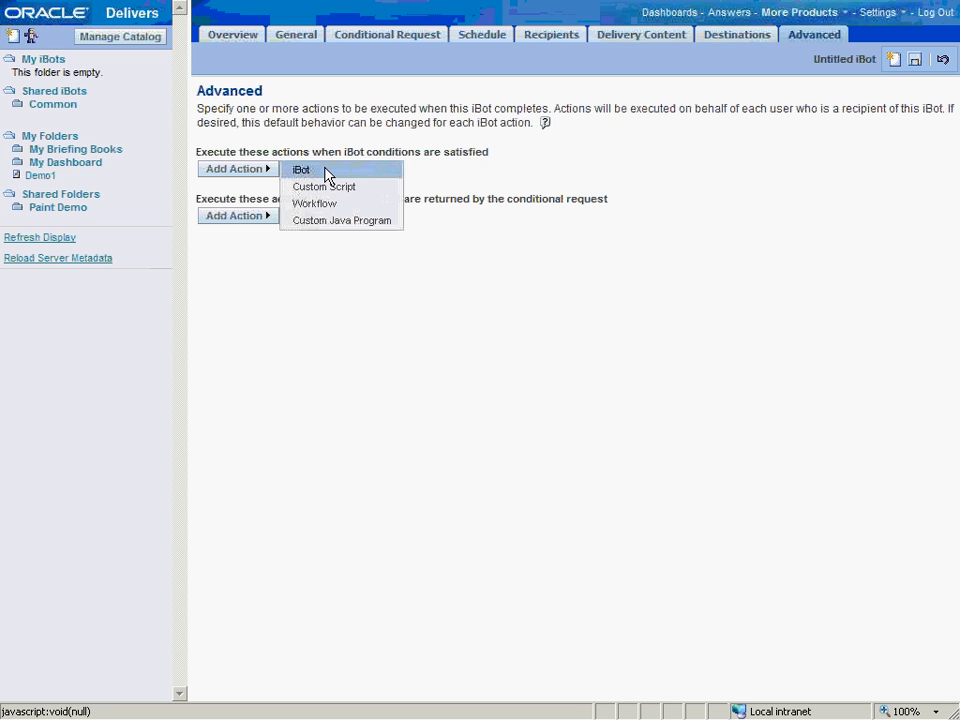
pyautogui.click(383, 192)
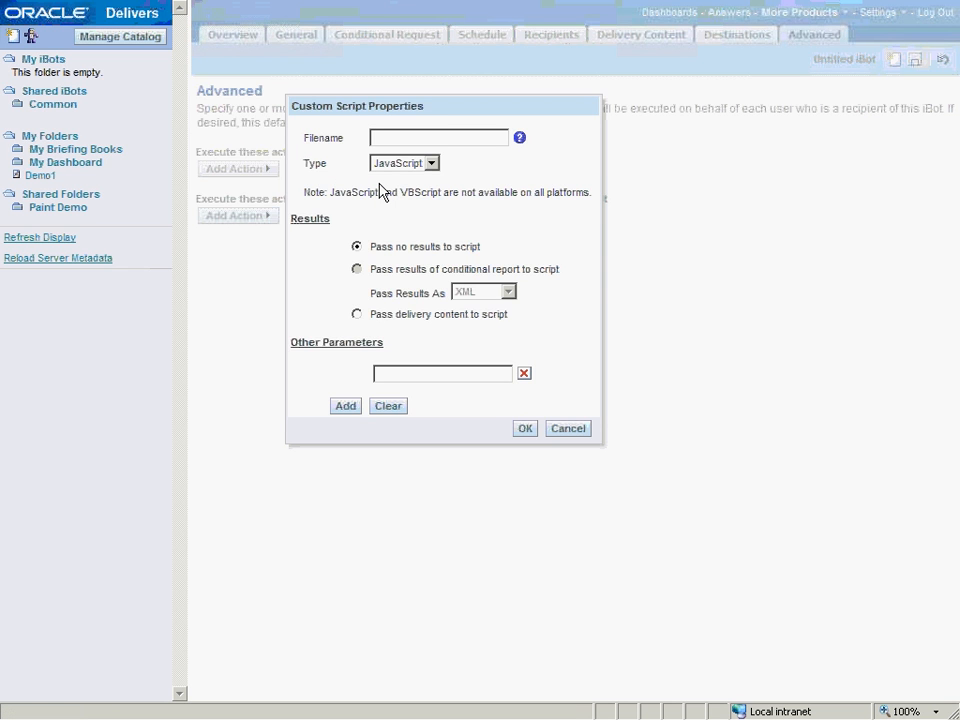
pyautogui.click(399, 166)
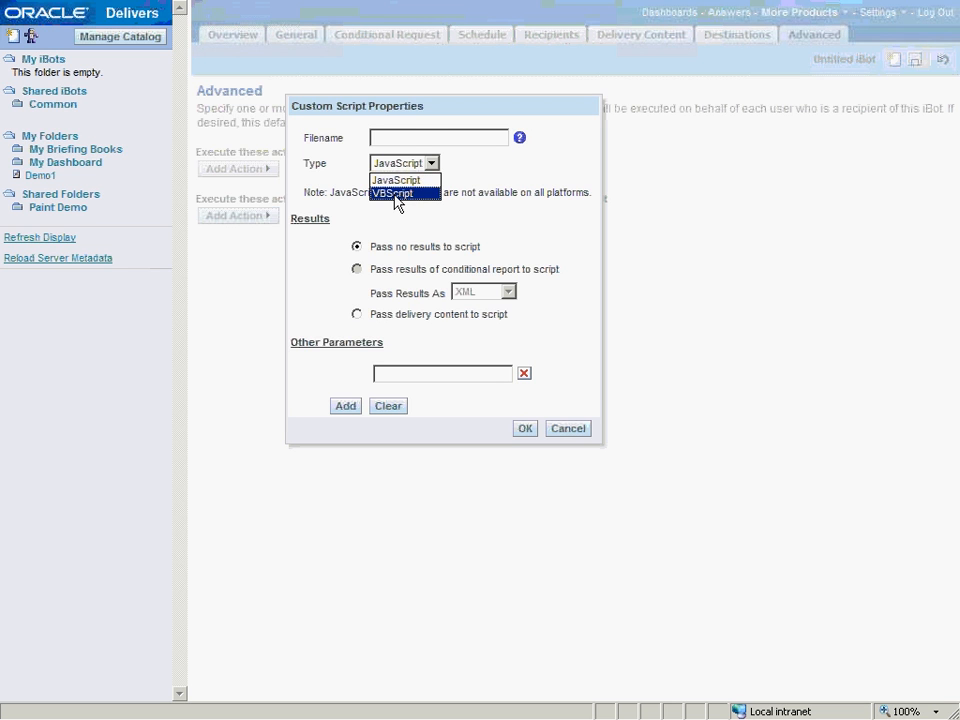
pyautogui.click(414, 138)
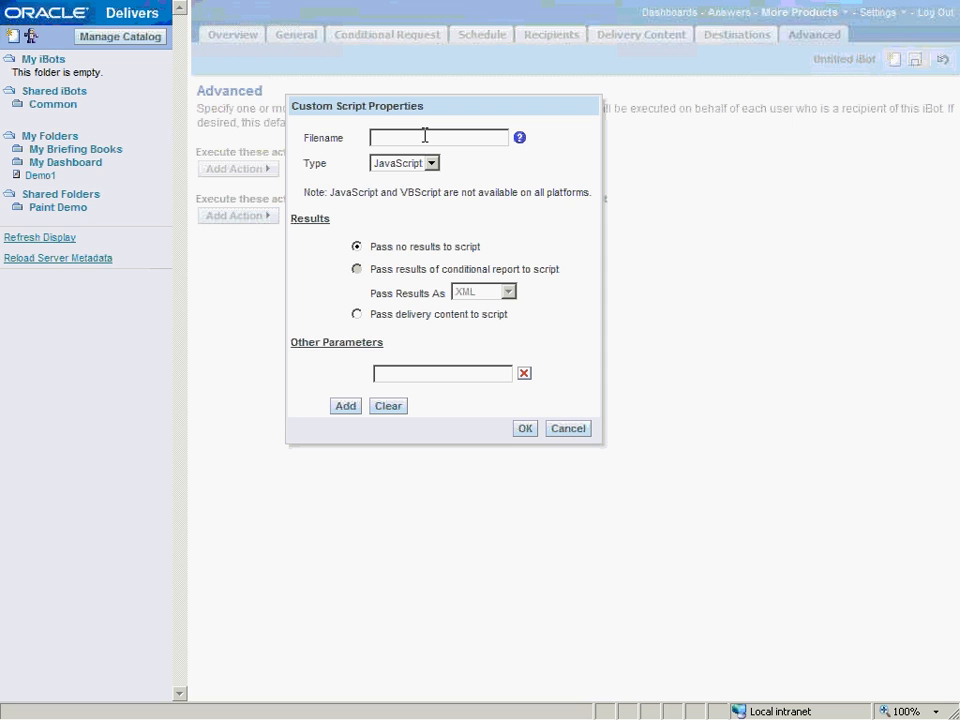
pyautogui.click(567, 429)
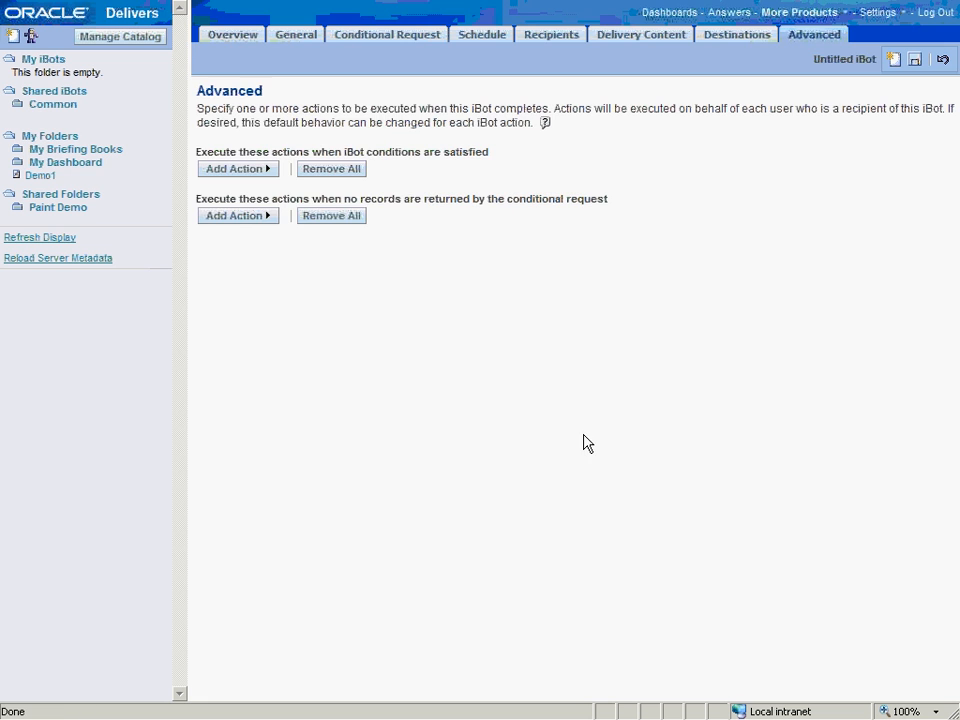
# Examine the Workflow action's name and static properties for satisfied conditions, without adding the action.
pyautogui.click(260, 170)
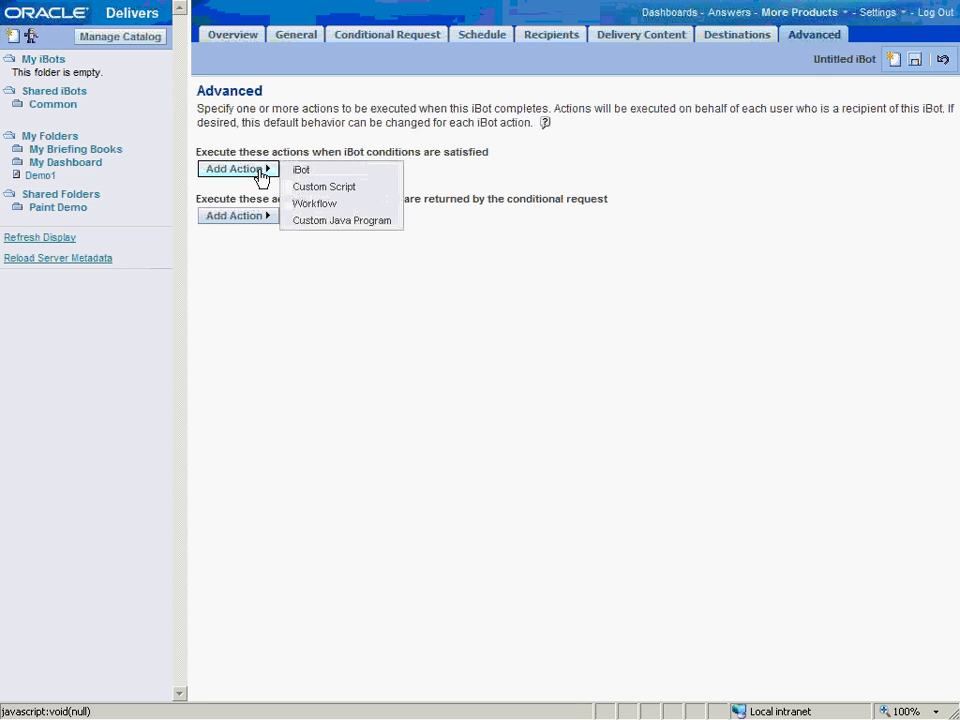
pyautogui.click(366, 205)
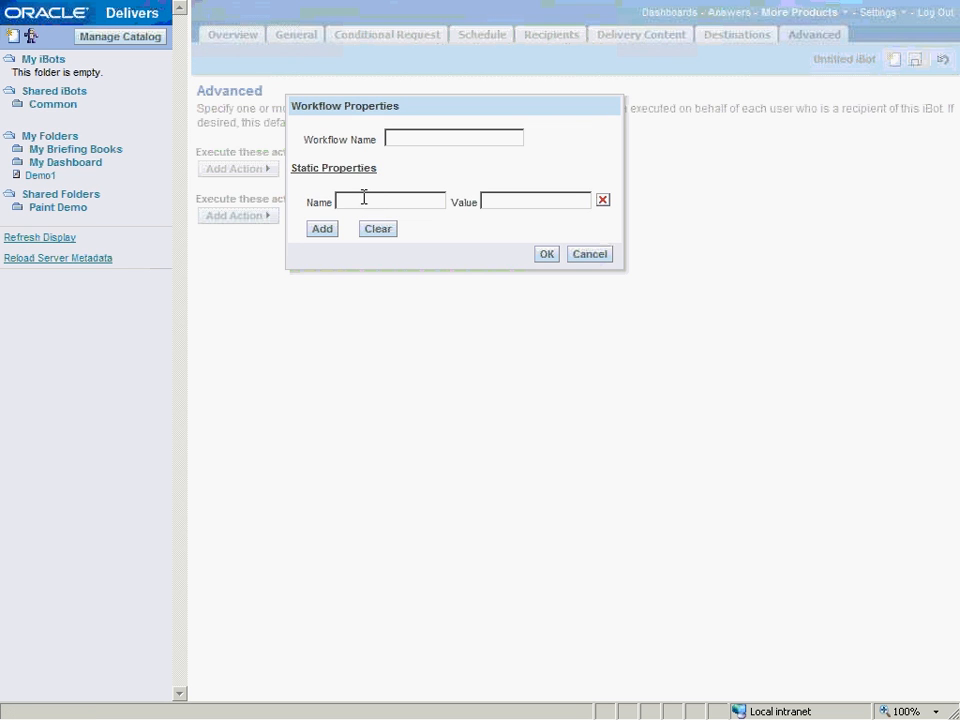
pyautogui.click(586, 257)
pyautogui.click(586, 257)
# Examine the Custom Java Program action's class, results and parameter properties, without adding the action.
pyautogui.click(267, 172)
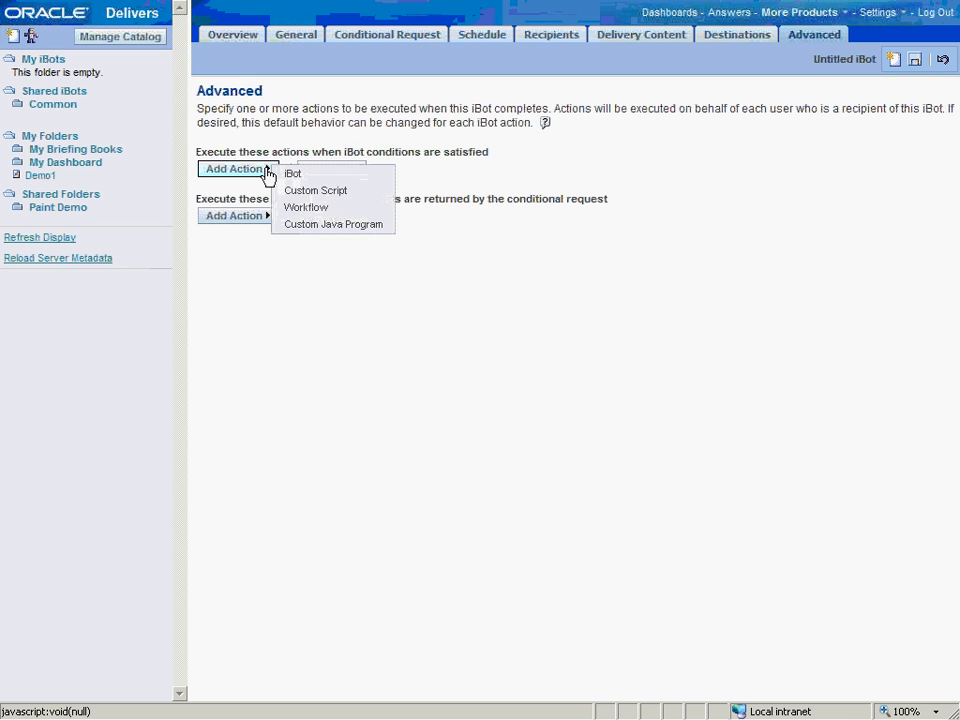
pyautogui.click(337, 224)
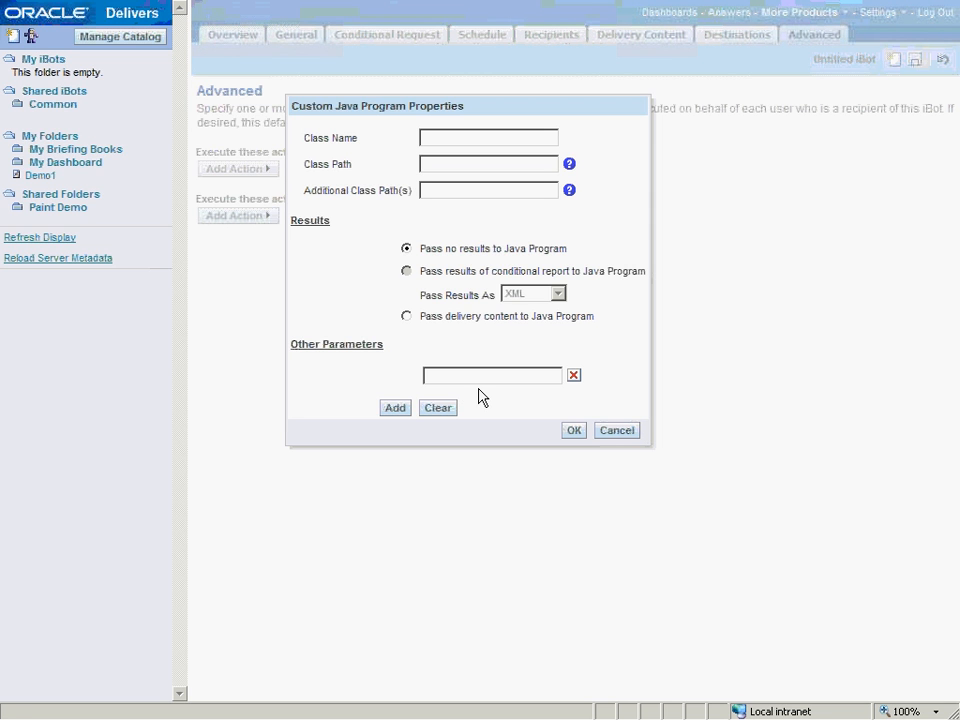
pyautogui.click(605, 437)
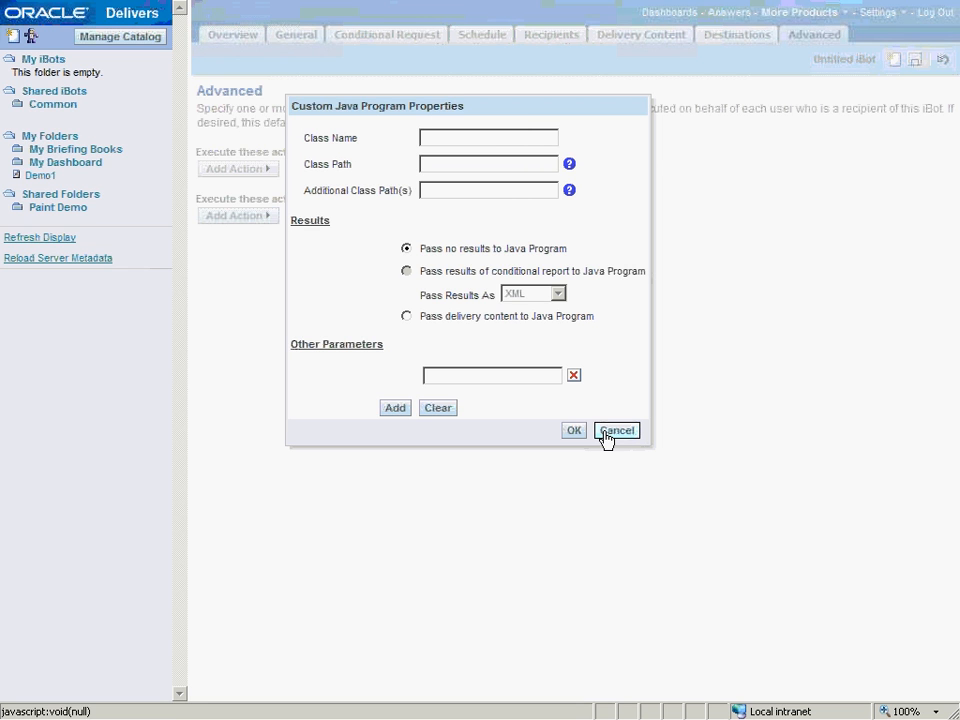
pyautogui.click(605, 437)
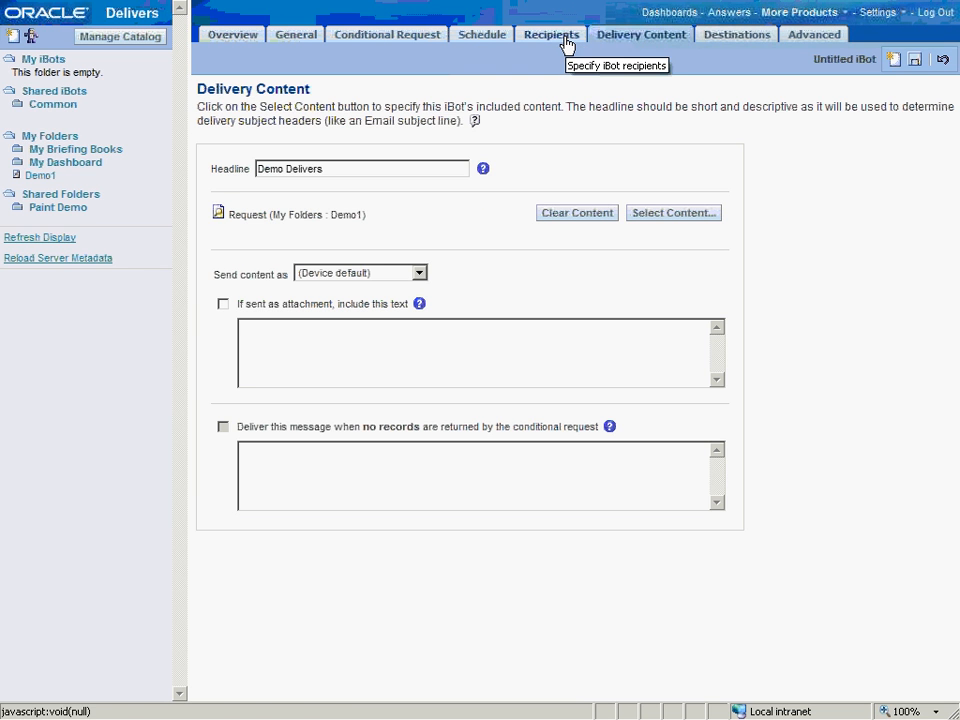
# Recheck the iBot's recipients and schedule, and save it as "Demo Delivers" in the My iBots folder.
pyautogui.click(565, 40)
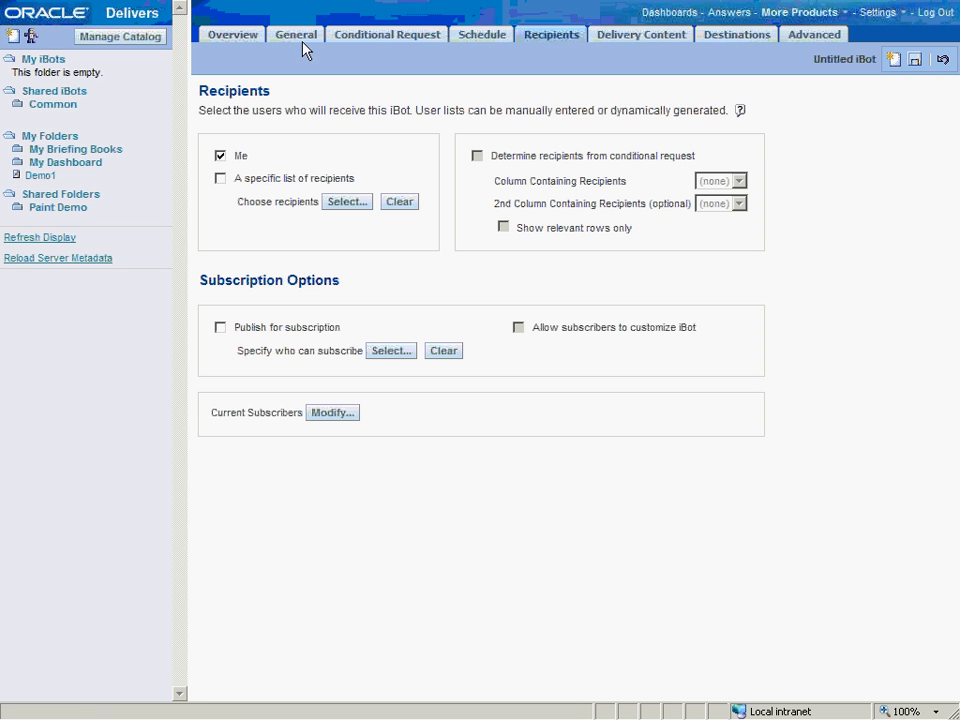
pyautogui.click(488, 38)
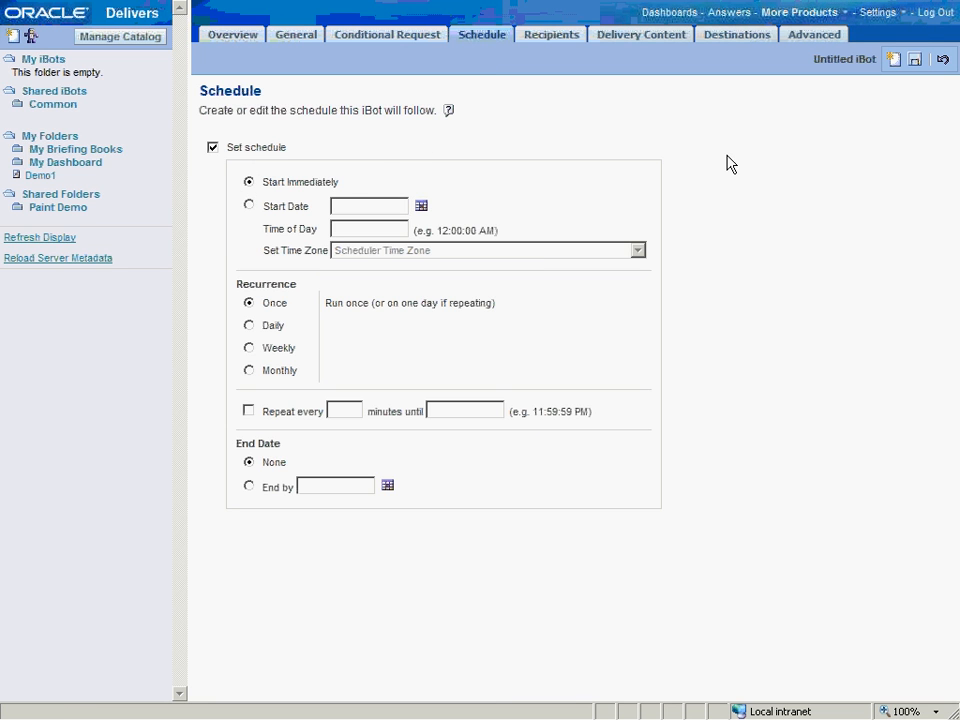
pyautogui.click(915, 66)
pyautogui.click(404, 395)
pyautogui.write('Dem')
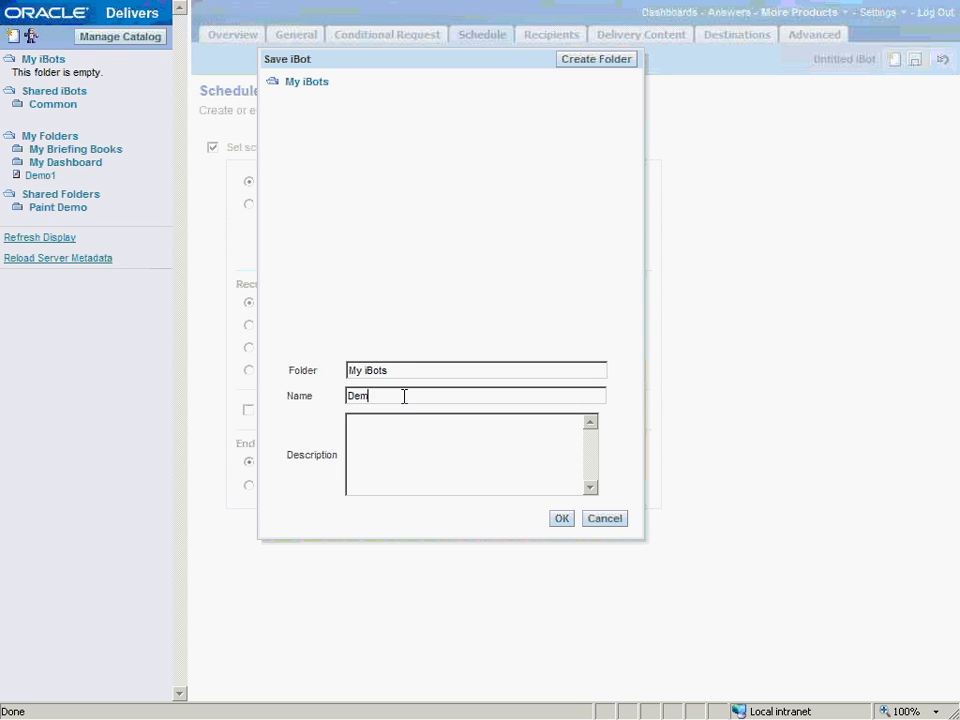
pyautogui.write('o Delivers')
pyautogui.click(562, 518)
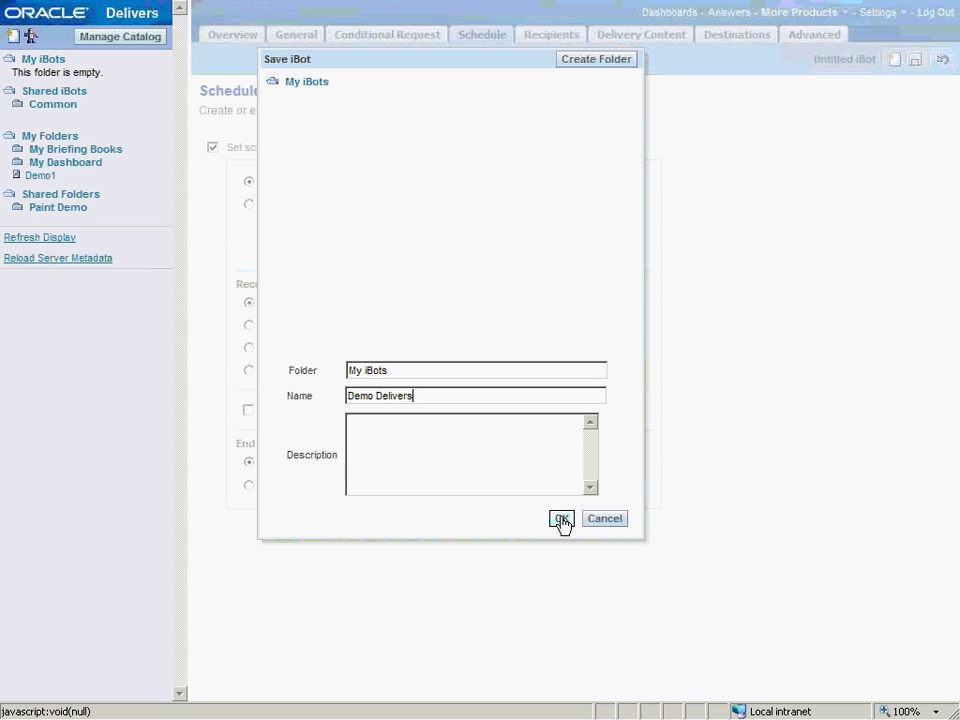